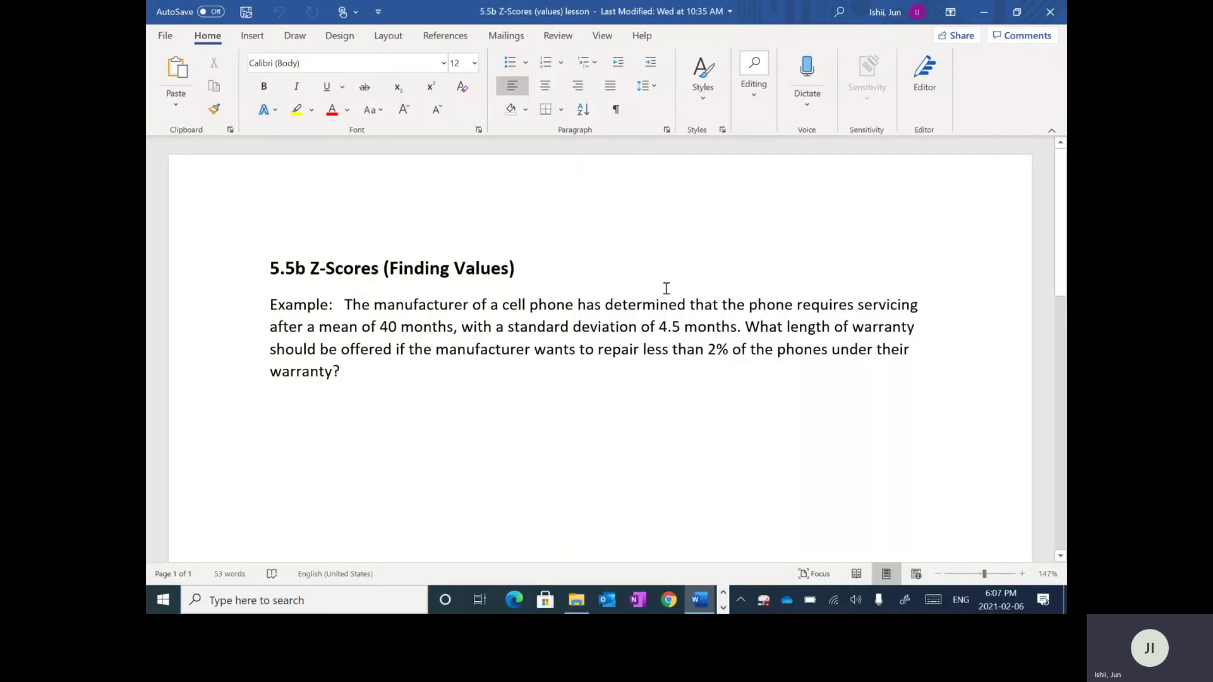
- Scroll down to the cell-phone warranty example in the 5.5b Z-Scores lesson and show the Draw tools
scroll(632, 265, down, 1)
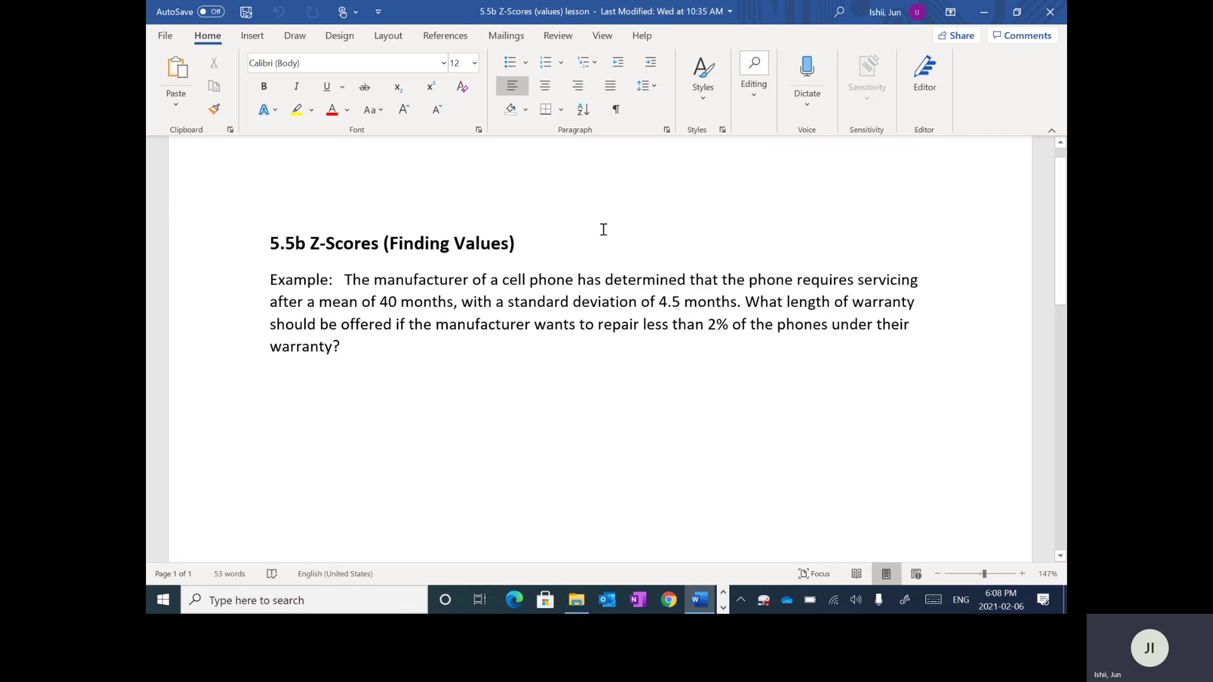
scroll(602, 228, down, 2)
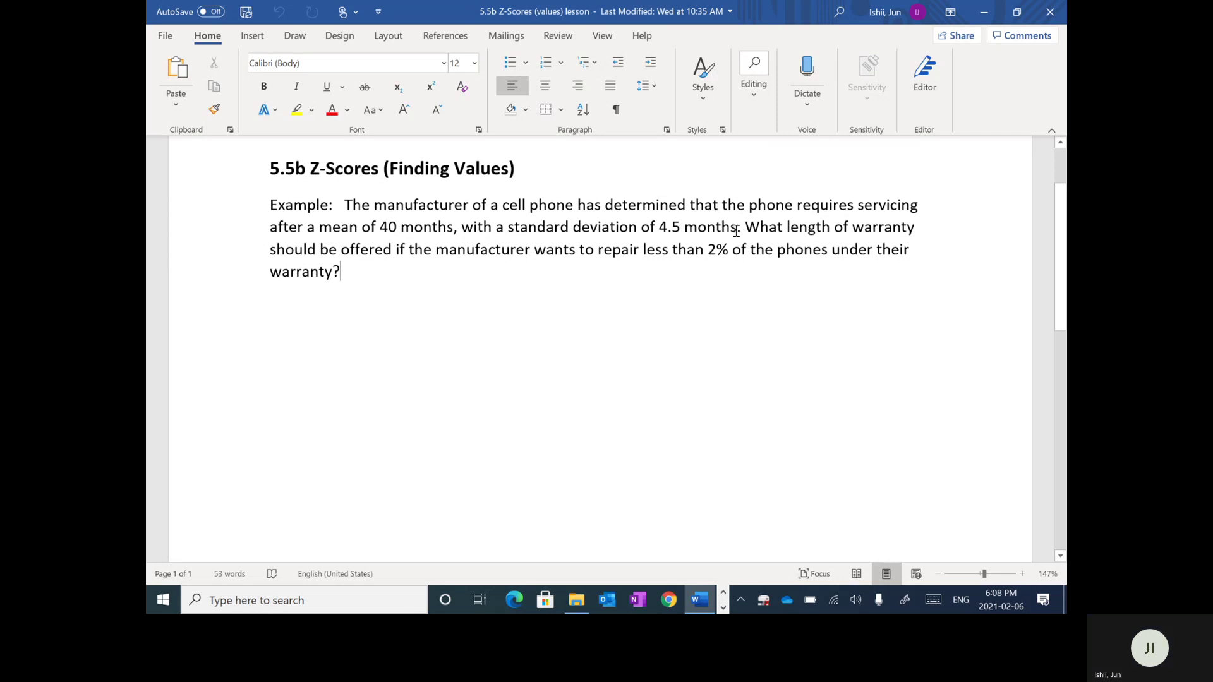
scroll(788, 237, down, 1)
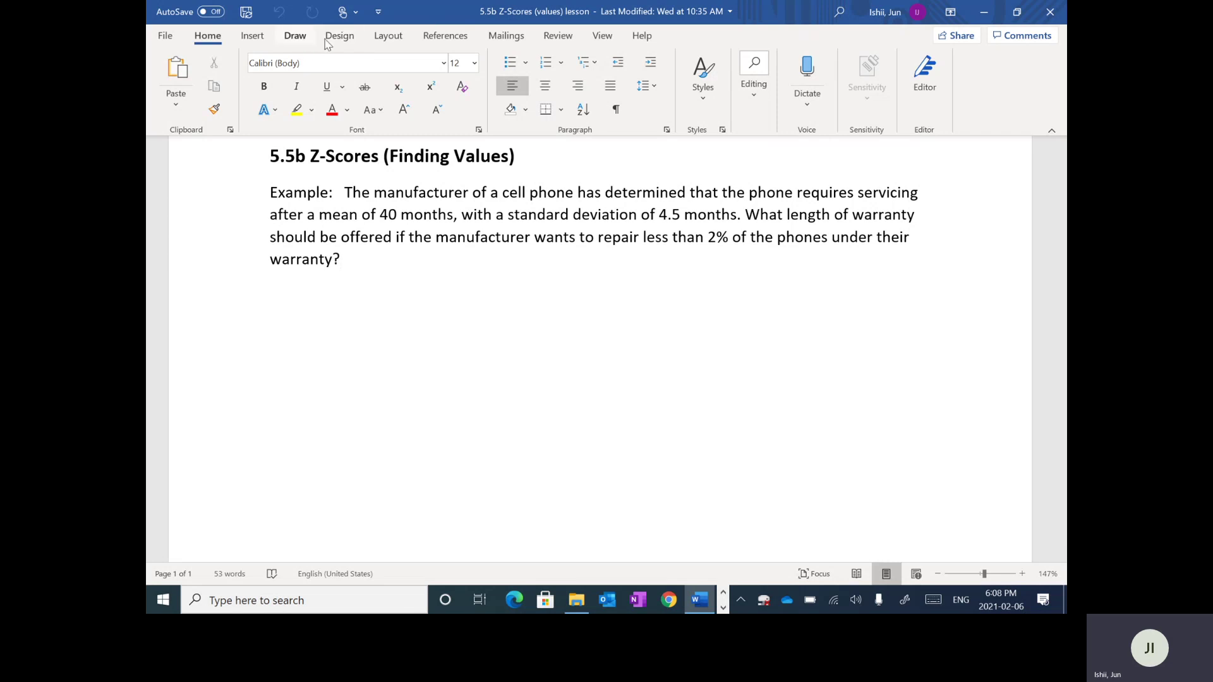
click(303, 37)
- In blue ink, sketch a bell curve with mean 40 and a hatched 2% left tail marked '?'
click(274, 77)
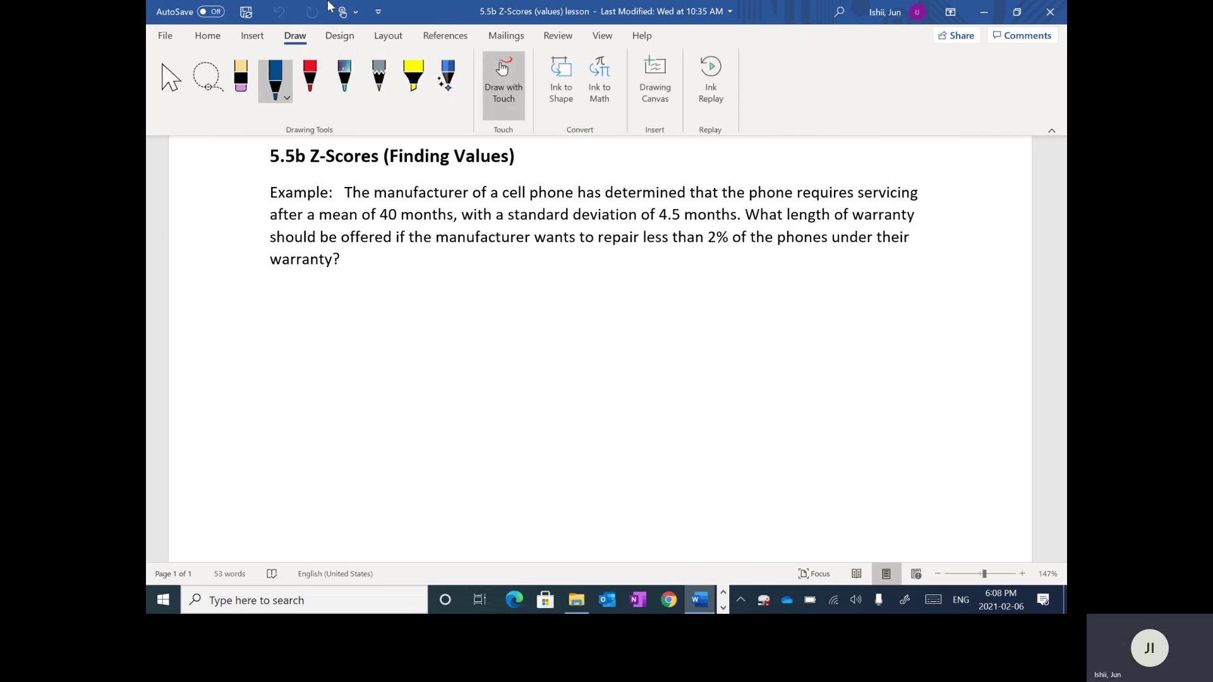
mouse_move(357, 410)
mouse_down()
mouse_move(400, 405)
mouse_move(471, 332)
mouse_move(537, 300)
mouse_move(626, 387)
mouse_move(687, 406)
mouse_up()
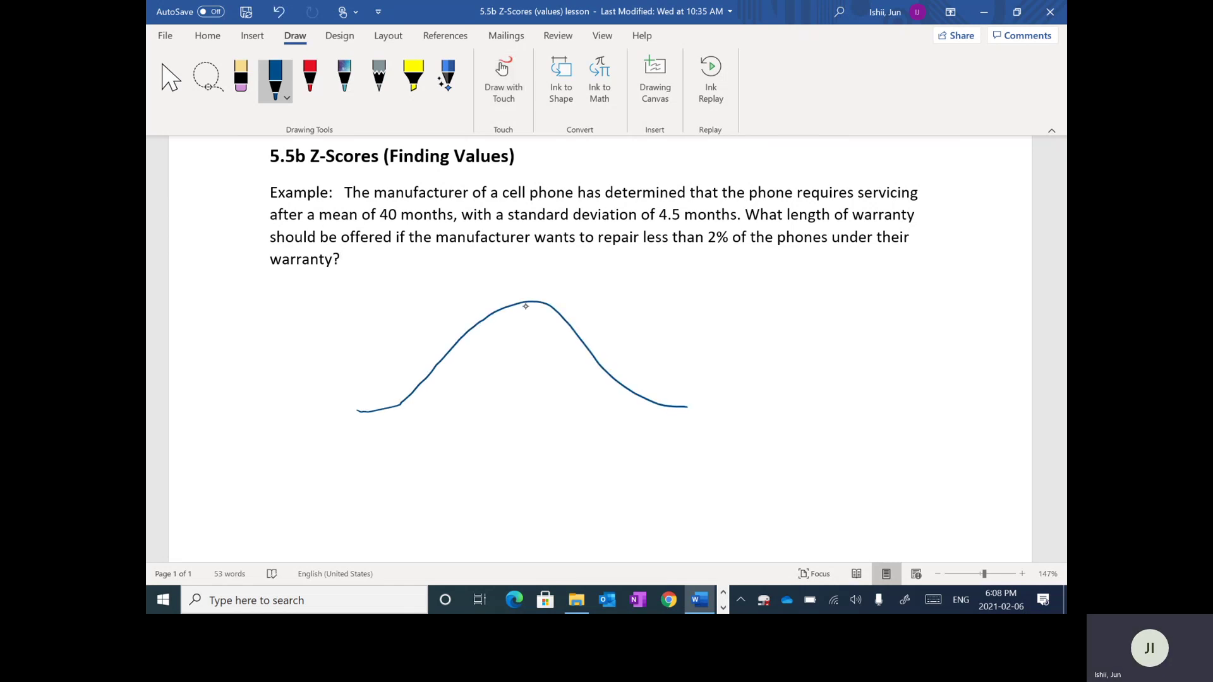
mouse_move(525, 306)
mouse_down()
mouse_move(522, 432)
mouse_move(529, 417)
mouse_up()
drag(420, 386, 421, 409)
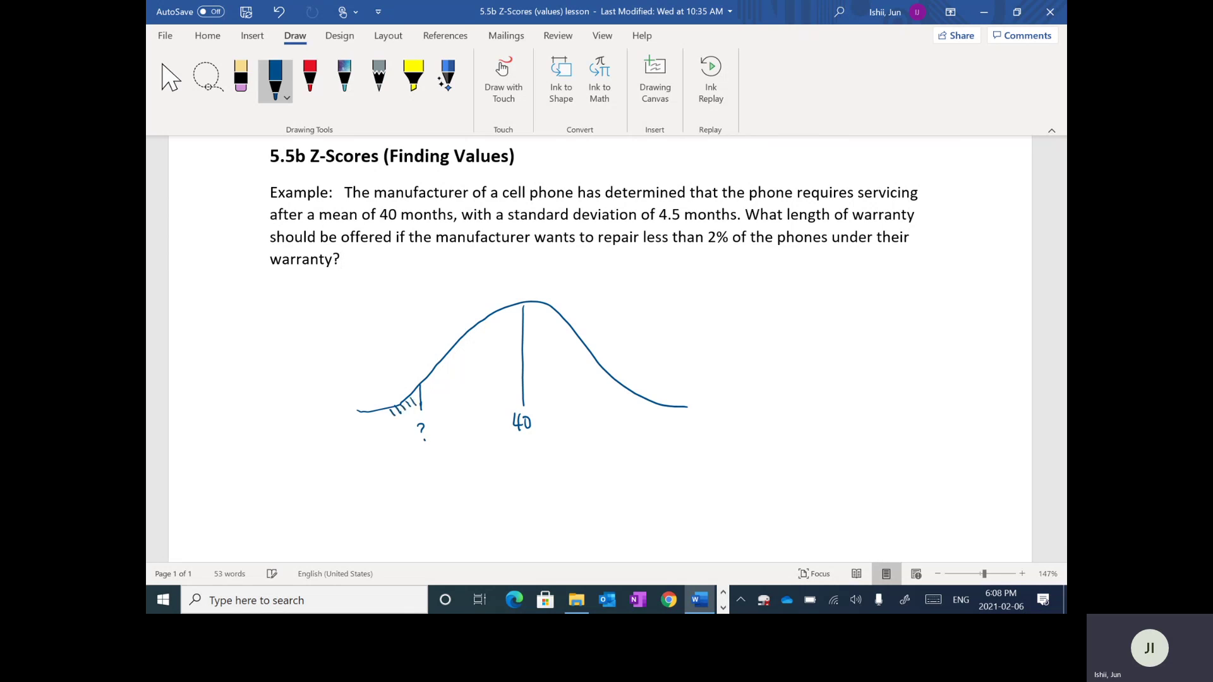
mouse_move(394, 380)
mouse_down()
mouse_move(404, 400)
mouse_move(383, 377)
mouse_move(395, 373)
mouse_up()
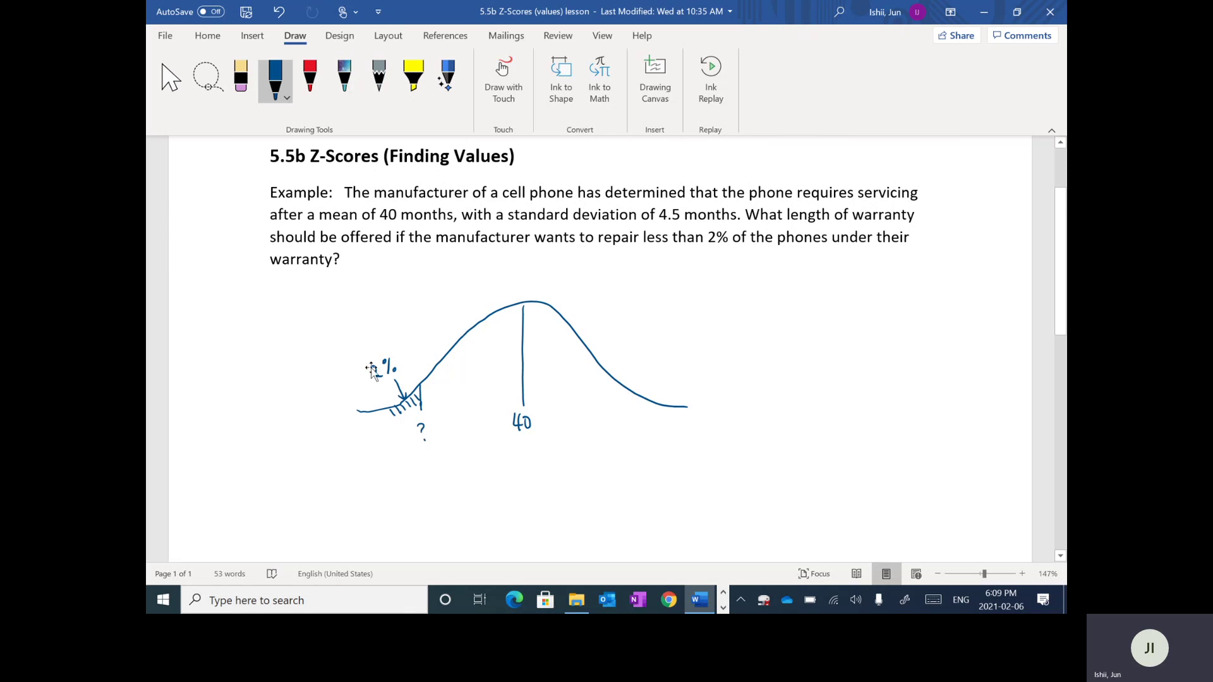
scroll(308, 308, down, 1)
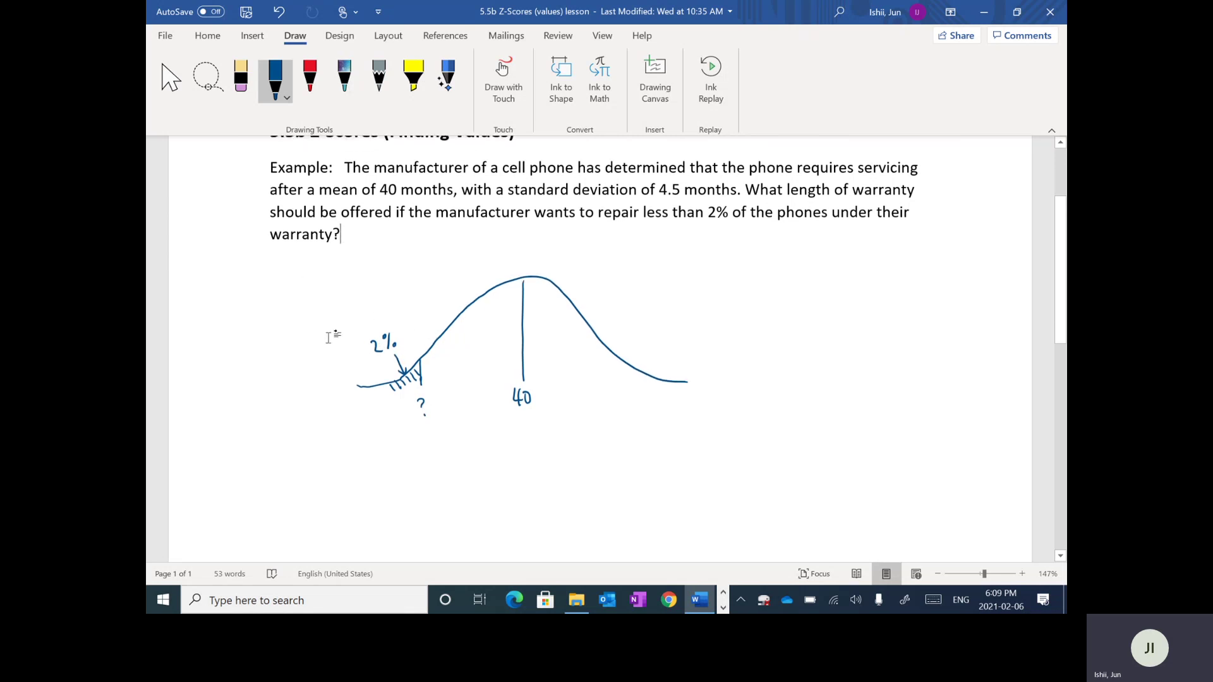
scroll(329, 337, down, 1)
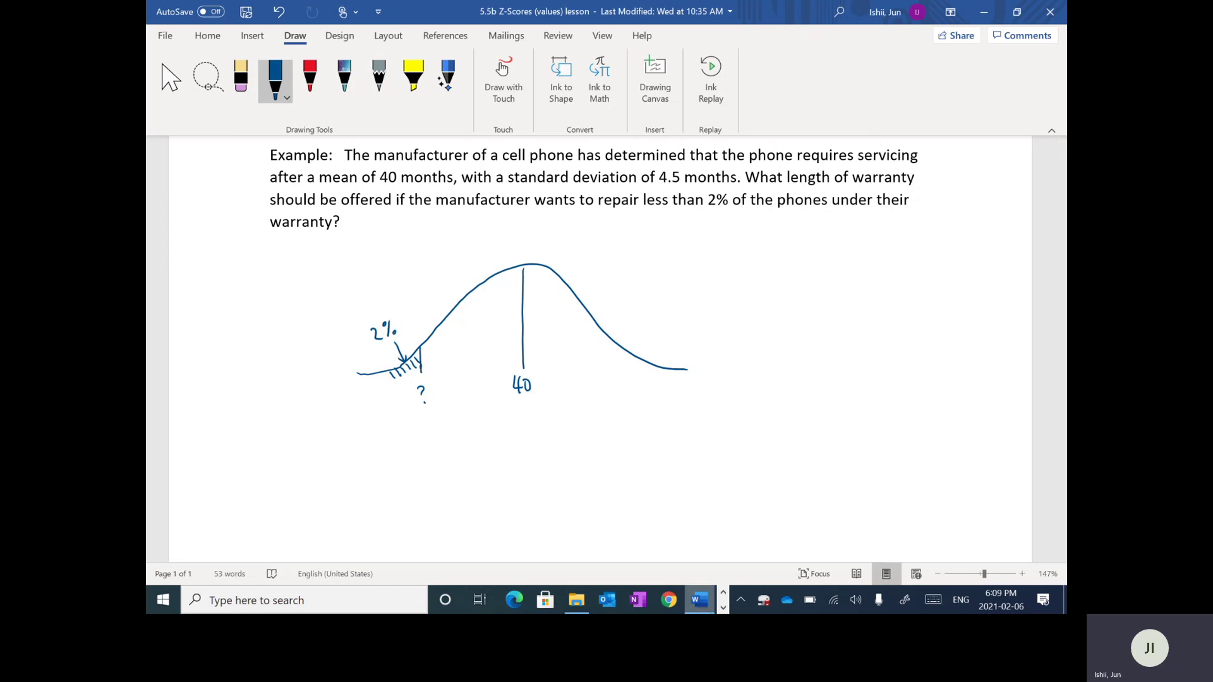
- Switch to Z_Tables.pdf in Adobe Acrobat Reader DC and scroll down the table
click(723, 608)
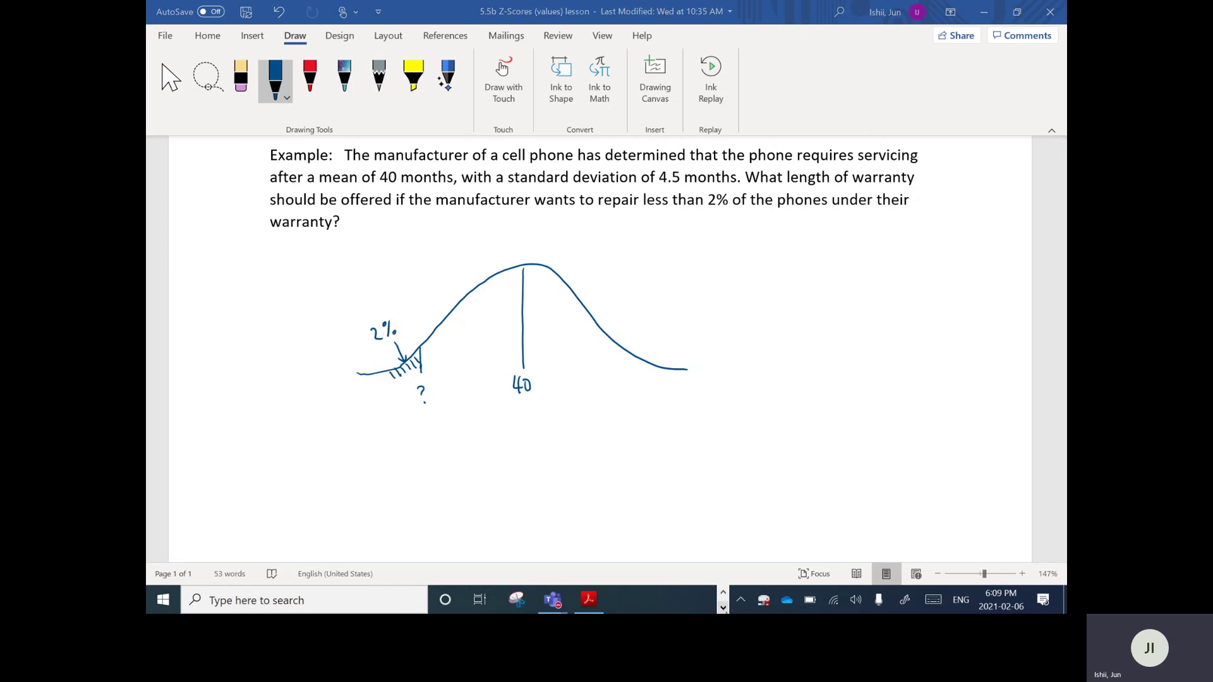
click(589, 601)
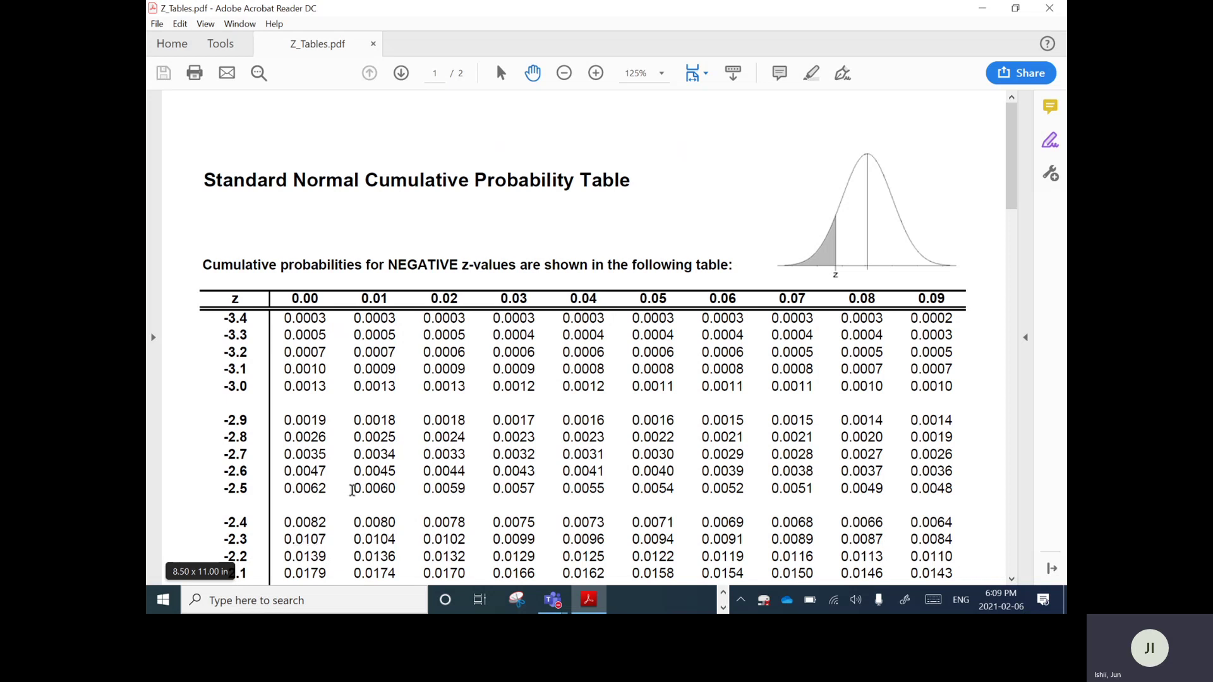
scroll(379, 480, down, 3)
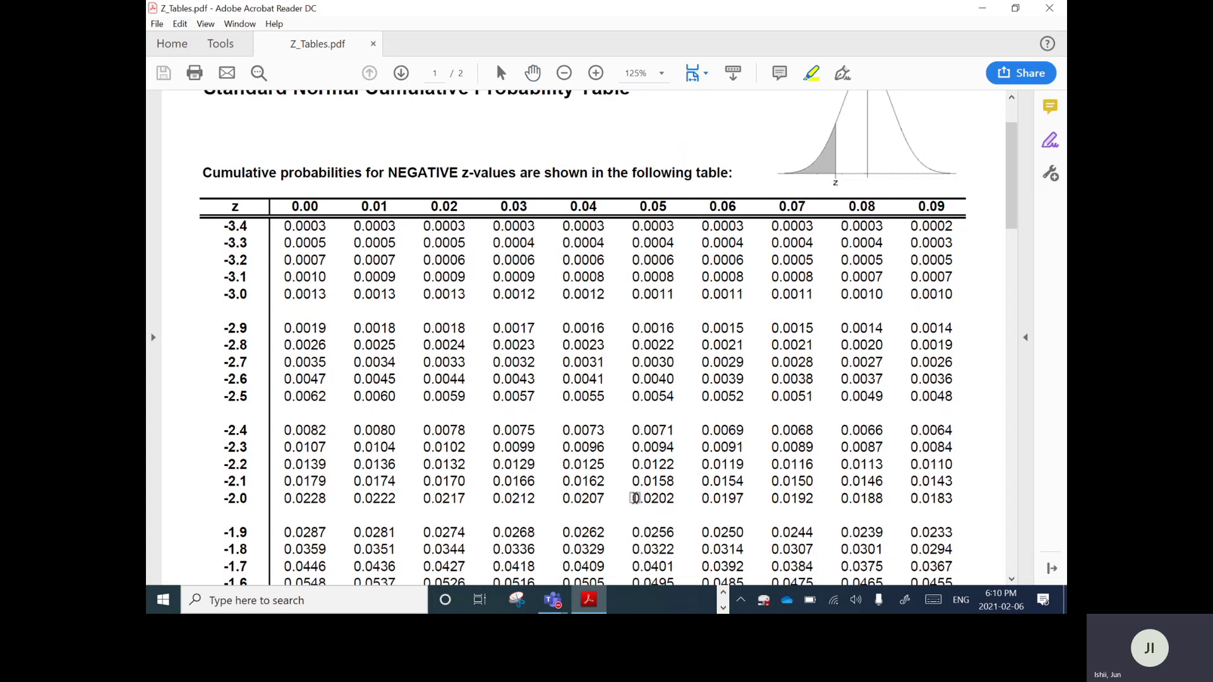
- Highlight the probability 0.0202 with its row label -2.0 and column header 0.05
drag(633, 499, 689, 497)
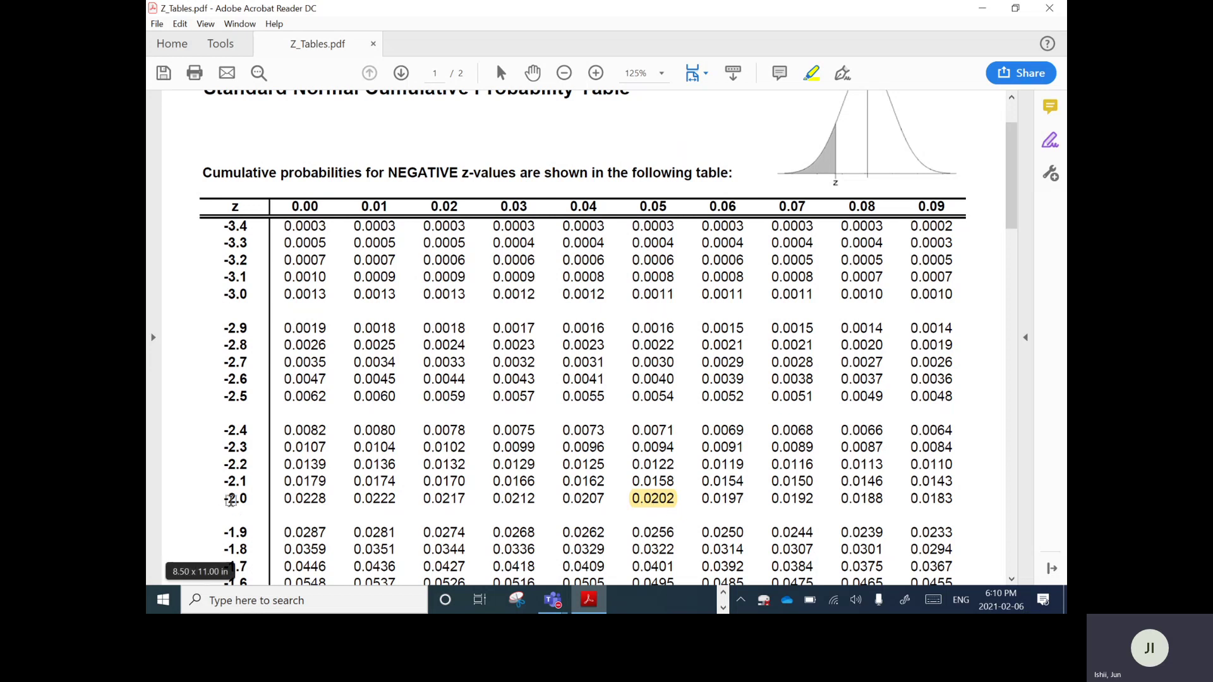
drag(225, 499, 247, 499)
drag(638, 207, 673, 209)
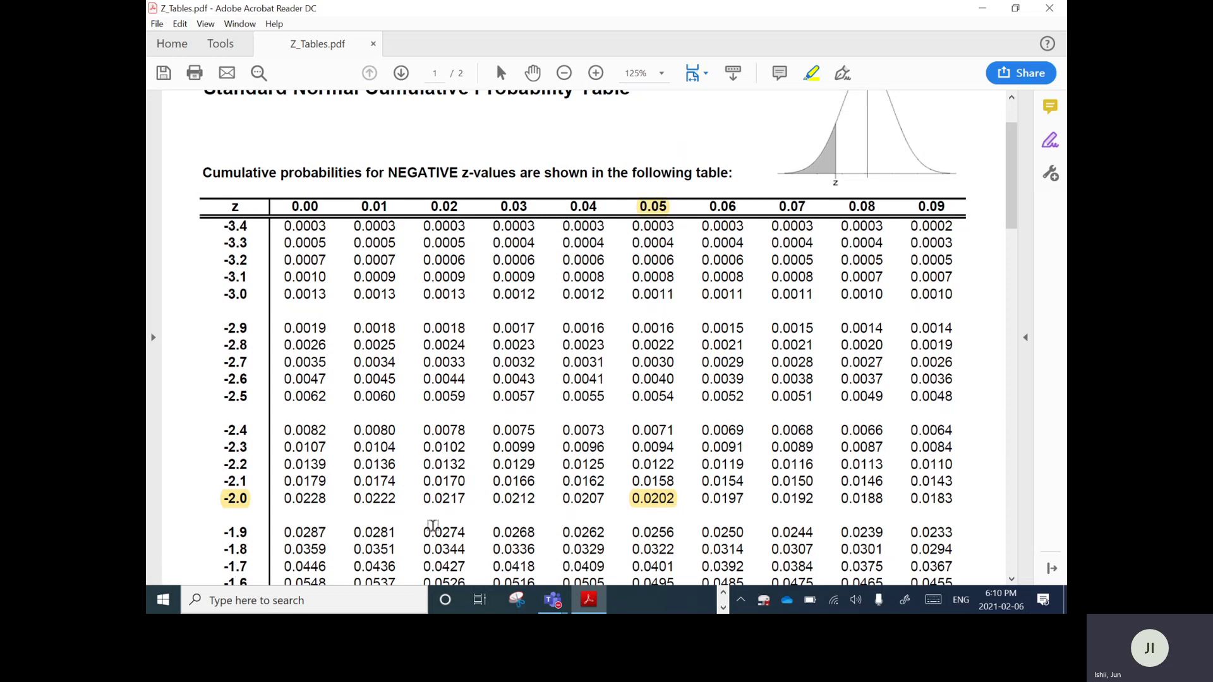
click(723, 594)
- Back in Word, handwrite z = -2.05 with an arrow linking it to 2%
click(699, 600)
scroll(589, 530, down, 1)
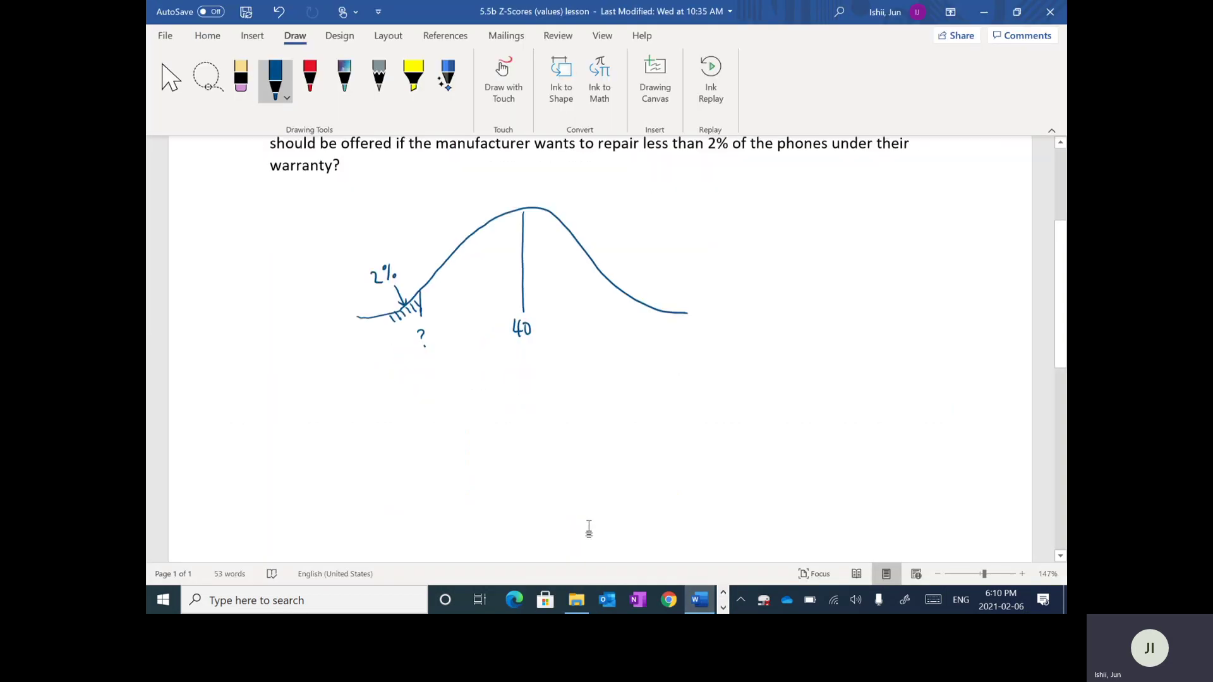
scroll(589, 530, down, 1)
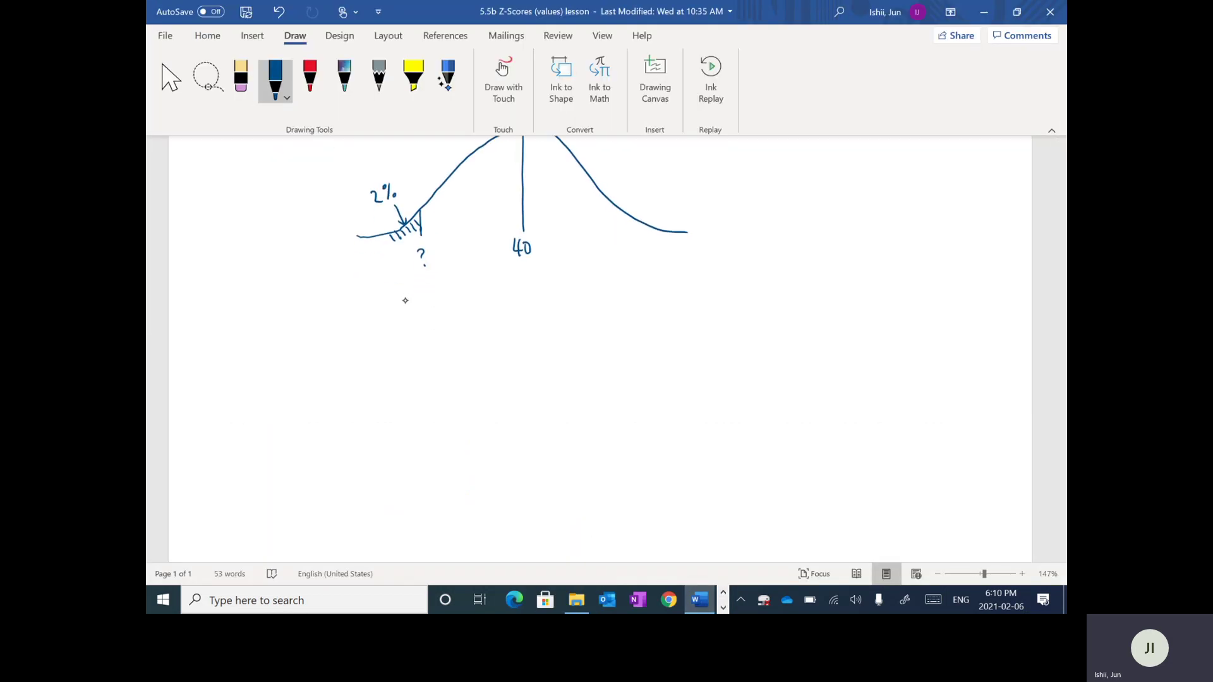
mouse_move(400, 317)
mouse_down()
mouse_move(474, 300)
mouse_move(482, 316)
mouse_up()
click(461, 316)
mouse_move(547, 296)
mouse_down()
mouse_move(524, 304)
mouse_move(590, 309)
mouse_up()
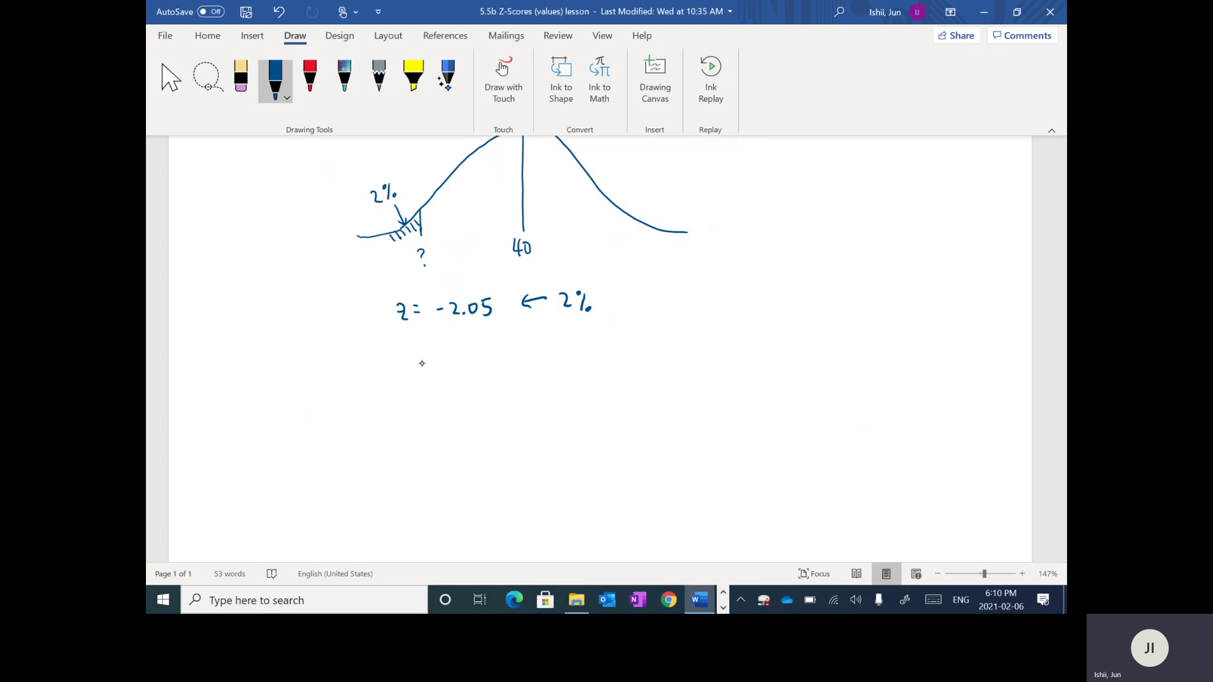
- Write the formula z = (x − μ)/σ and substitute to get -2.05 = (X − 40)/4.5
drag(422, 363, 435, 364)
mouse_move(464, 371)
mouse_down()
mouse_move(510, 370)
mouse_move(487, 383)
mouse_up()
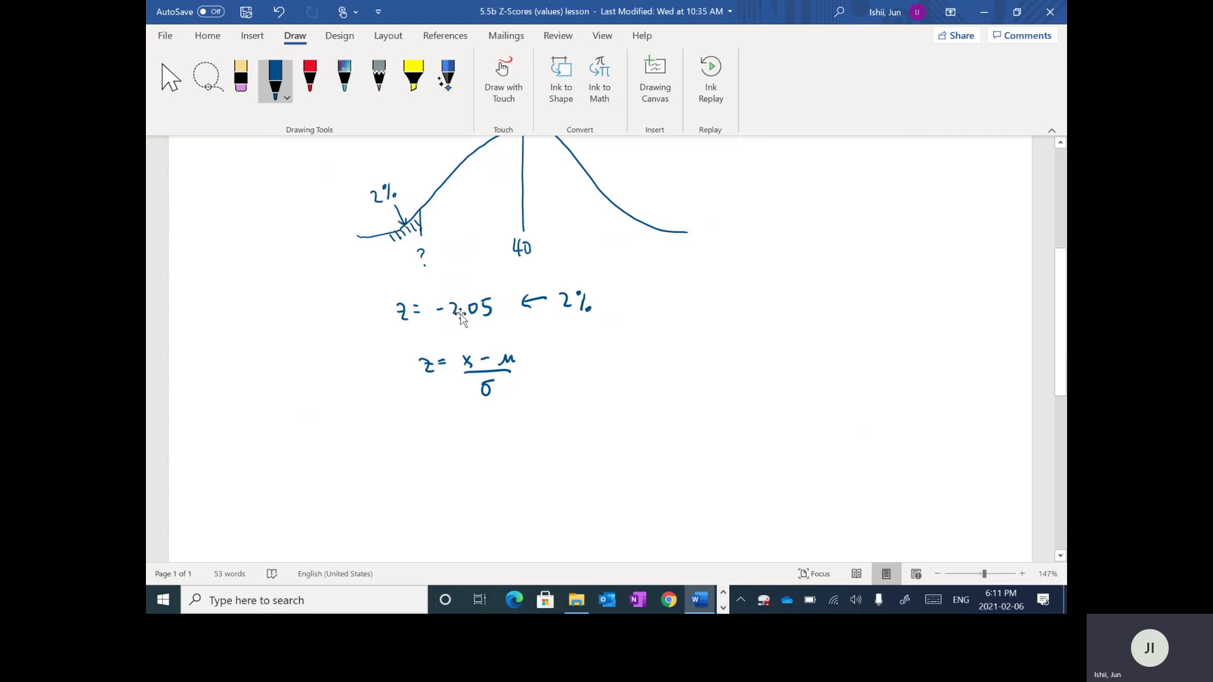
scroll(346, 372, down, 1)
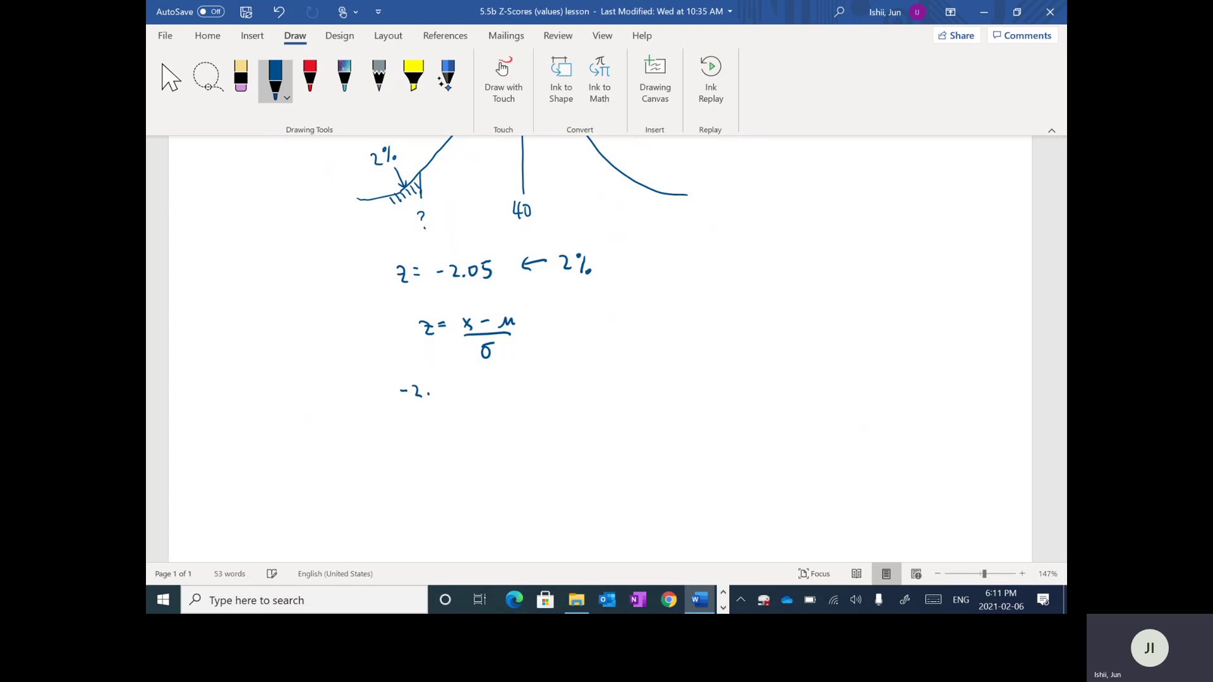
drag(438, 385, 436, 386)
drag(443, 385, 451, 382)
drag(487, 403, 550, 395)
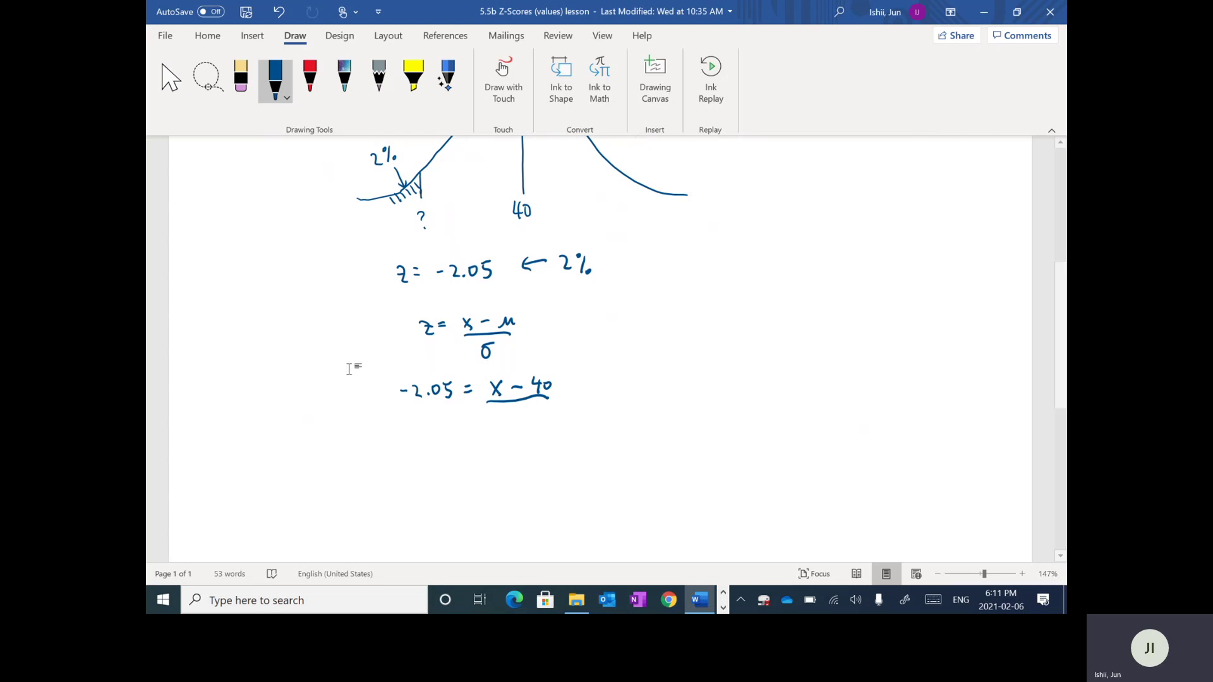
scroll(622, 380, up, 5)
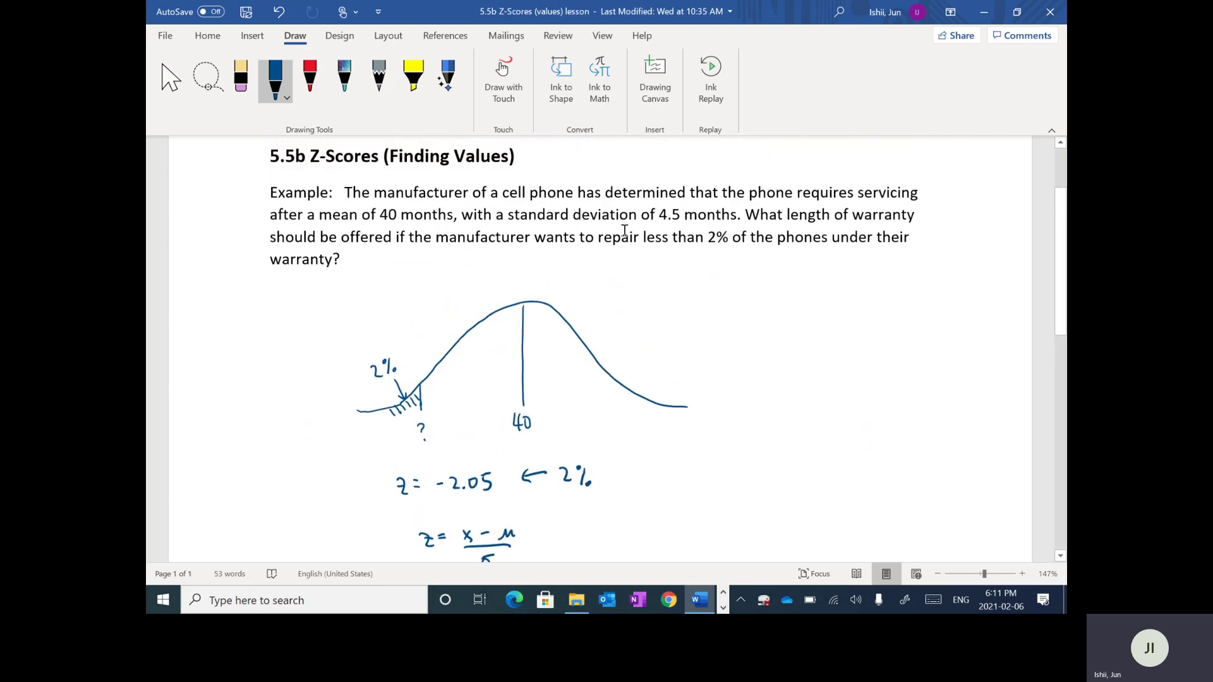
scroll(655, 246, down, 3)
scroll(654, 247, down, 4)
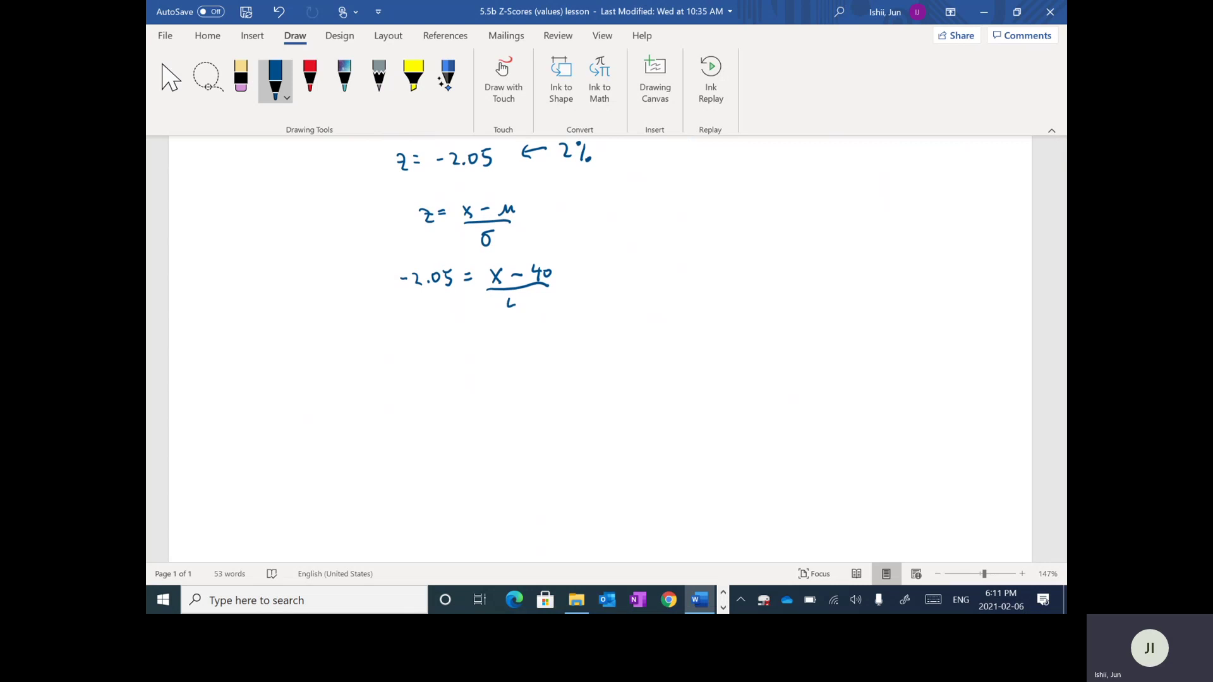
drag(513, 299, 513, 312)
click(310, 76)
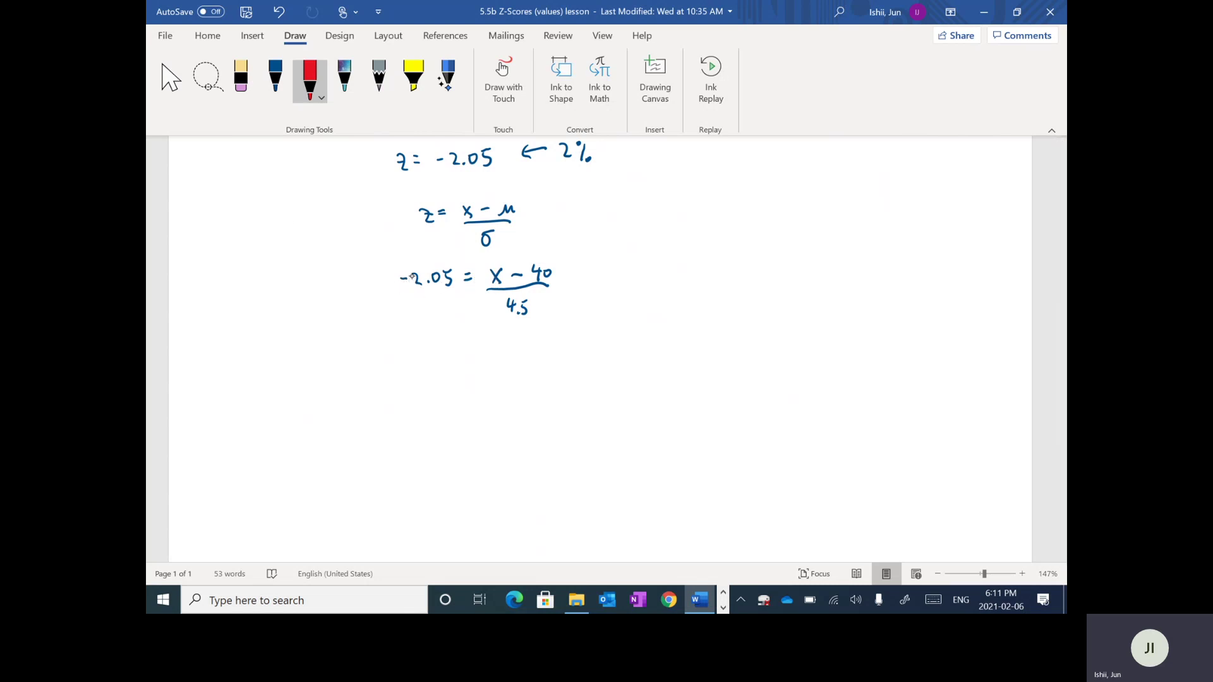
- In red, label -2.05 as the z-value, multiply both sides by 4.5 and cancel the denominator
mouse_move(417, 300)
mouse_down()
mouse_move(386, 339)
mouse_move(425, 341)
mouse_up()
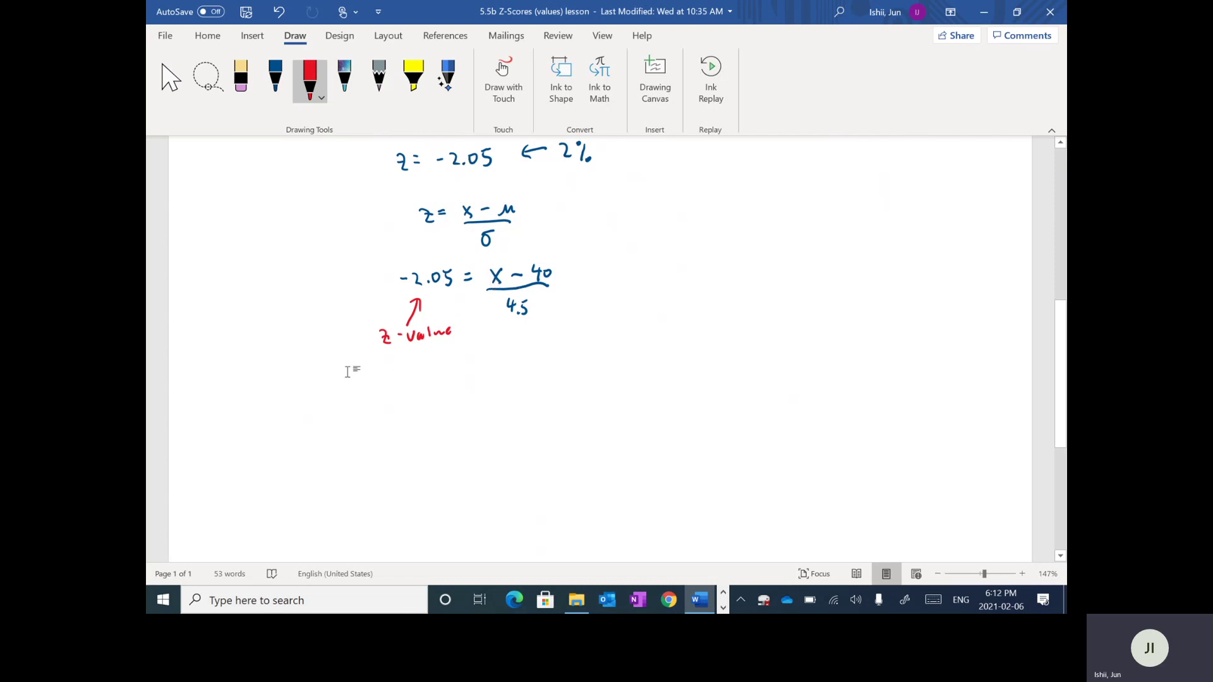
scroll(347, 371, down, 1)
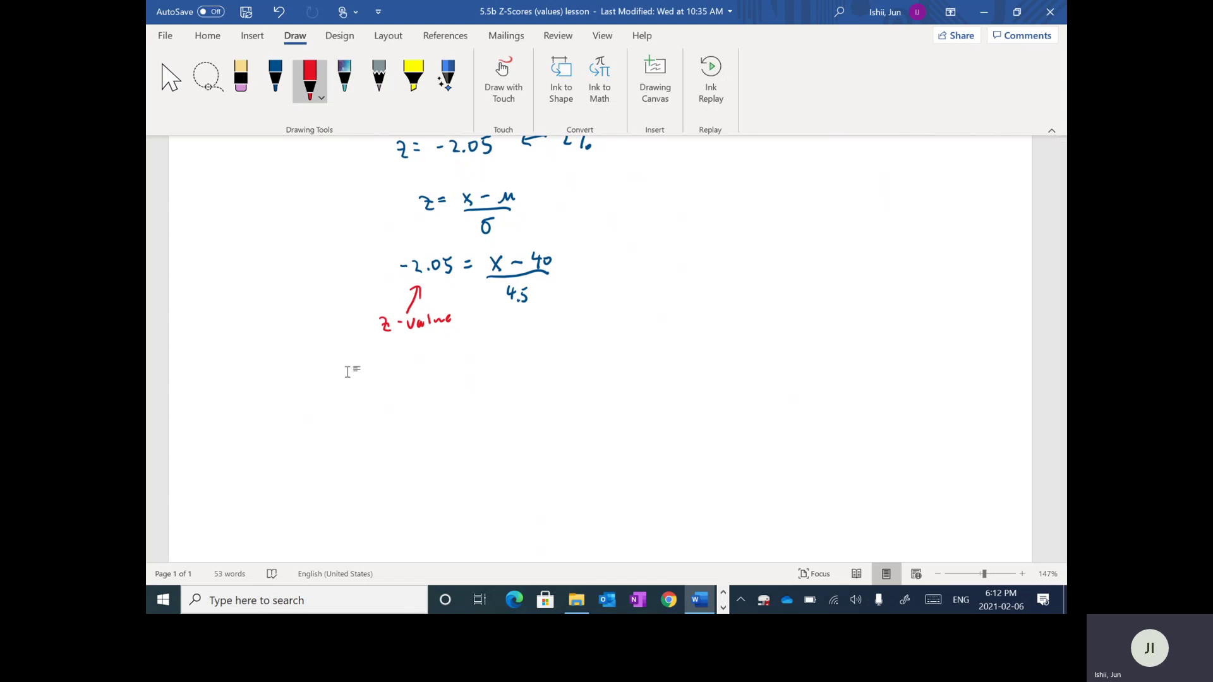
scroll(347, 371, down, 1)
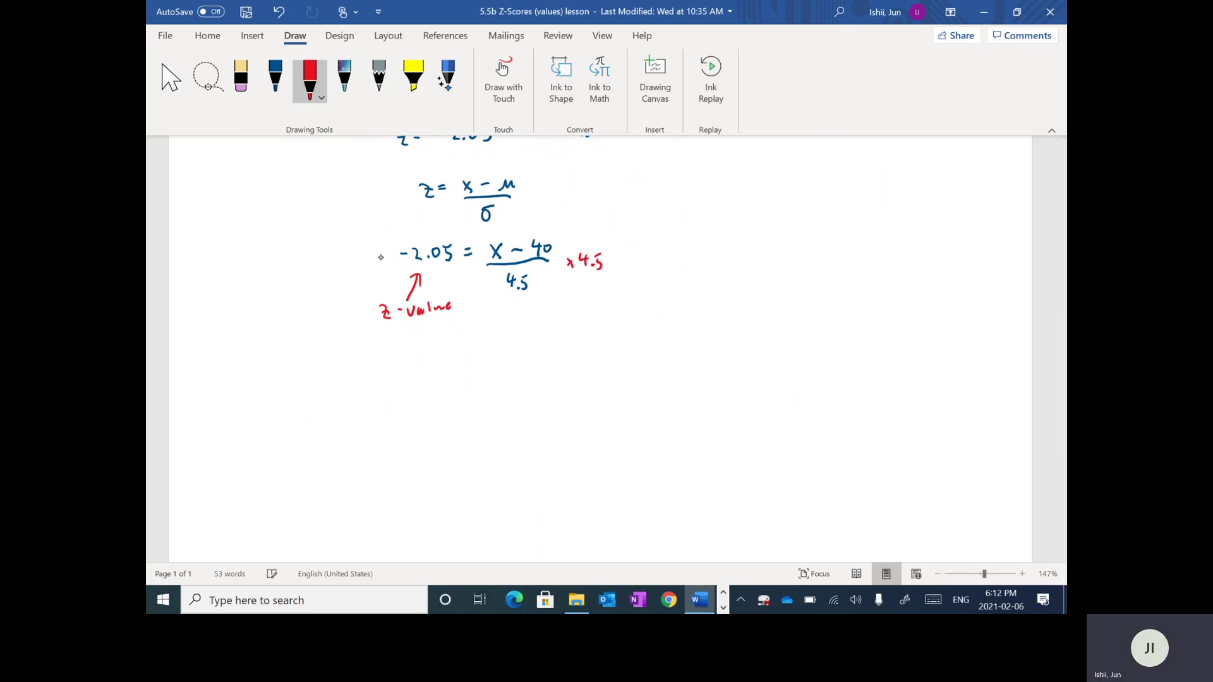
drag(335, 253, 343, 263)
mouse_move(340, 254)
mouse_down()
mouse_move(339, 271)
mouse_move(351, 259)
mouse_move(350, 270)
mouse_up()
click(347, 269)
drag(352, 252, 359, 251)
drag(506, 294, 611, 252)
- In dark blue ink, write the next line '= x − 40'
click(275, 79)
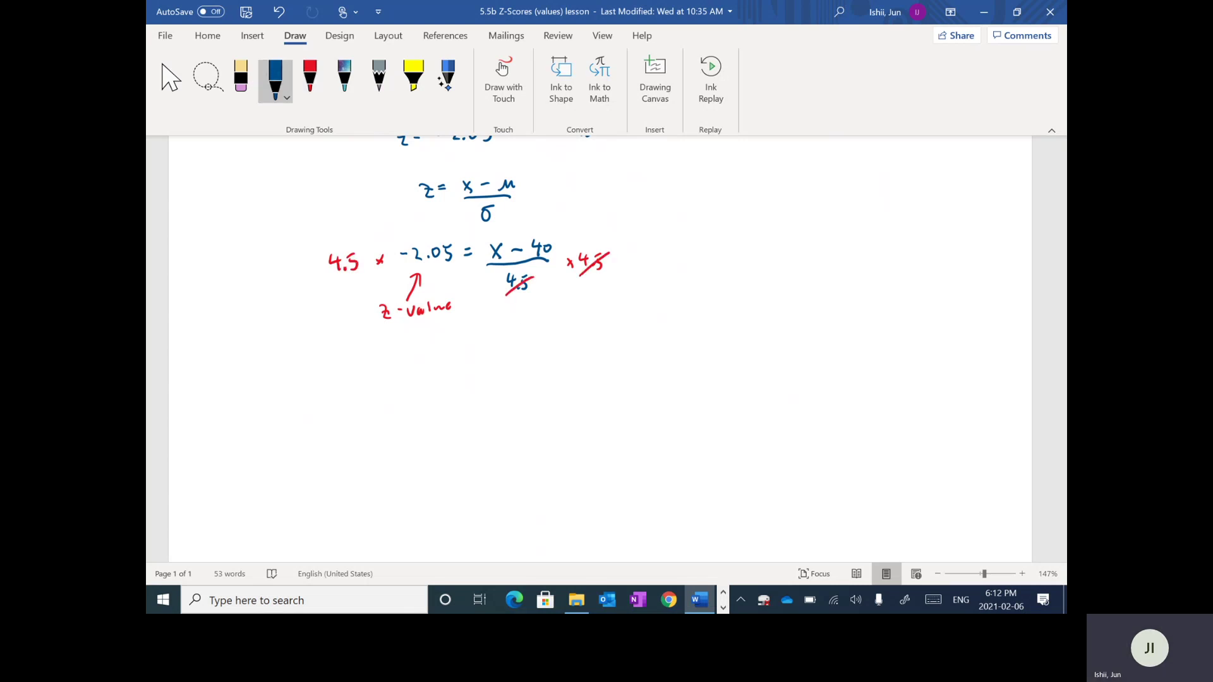
drag(486, 352, 487, 362)
mouse_move(499, 351)
mouse_down()
mouse_move(538, 351)
mouse_move(533, 360)
mouse_up()
drag(543, 343, 537, 343)
click(164, 601)
- Launch Calculator and arrange it beside a resized Word window
click(249, 427)
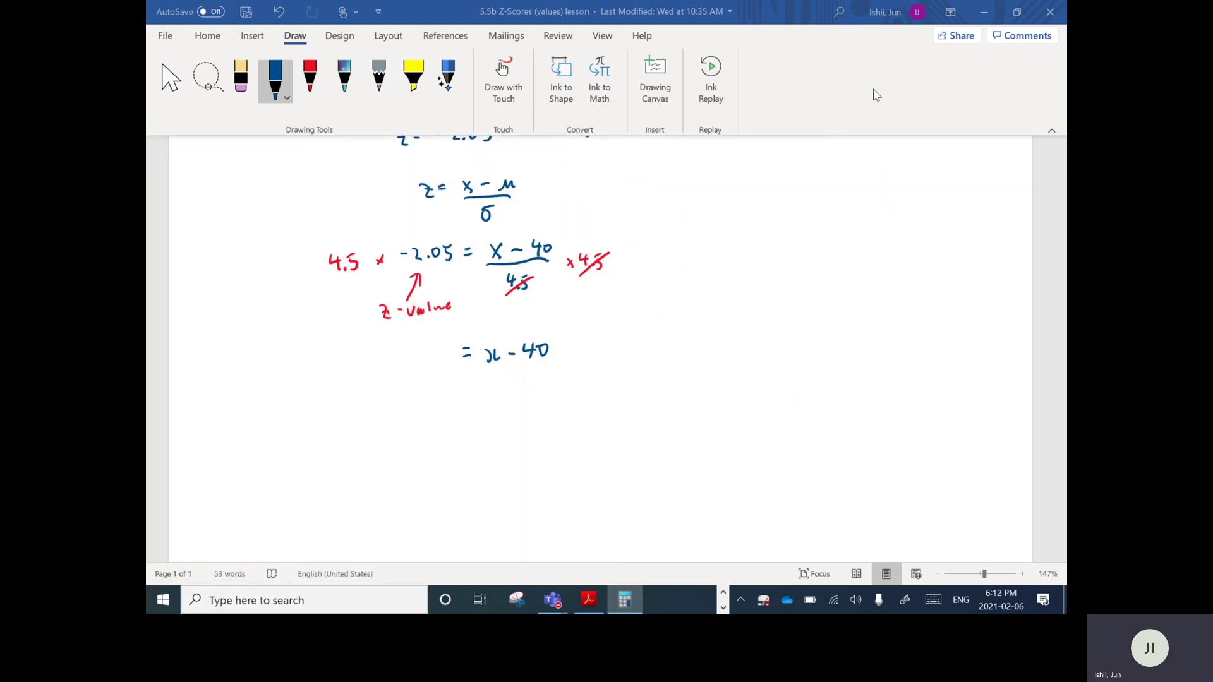
drag(903, 28, 913, 50)
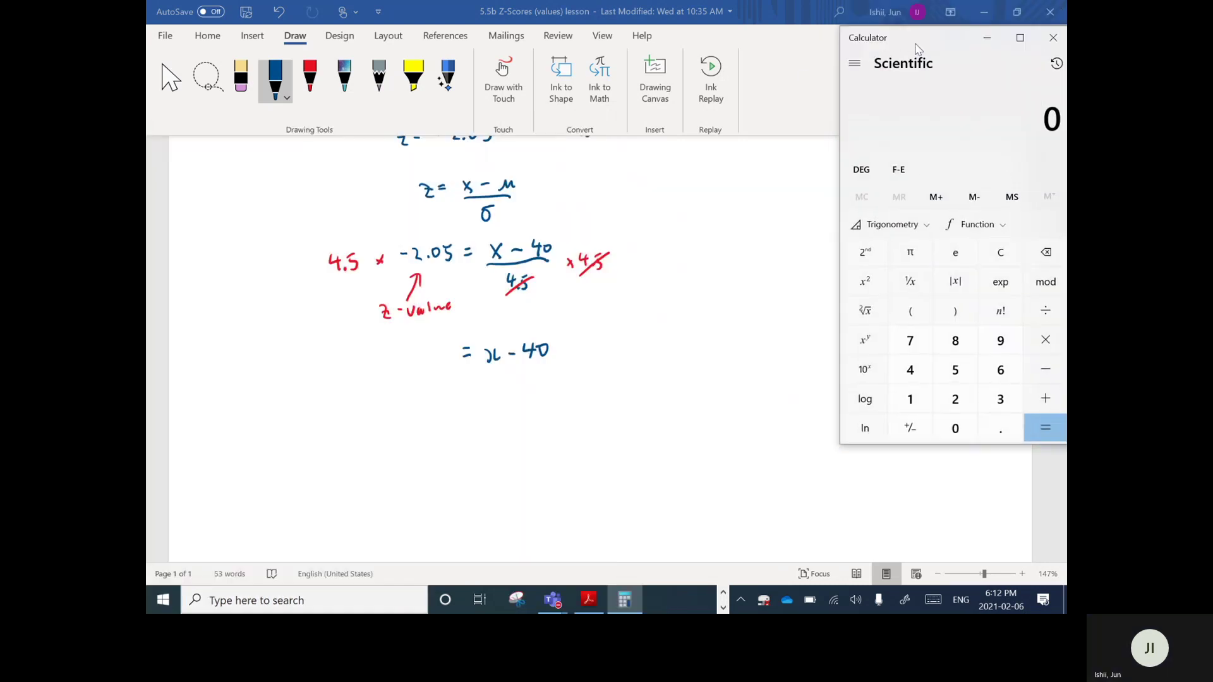
click(1017, 12)
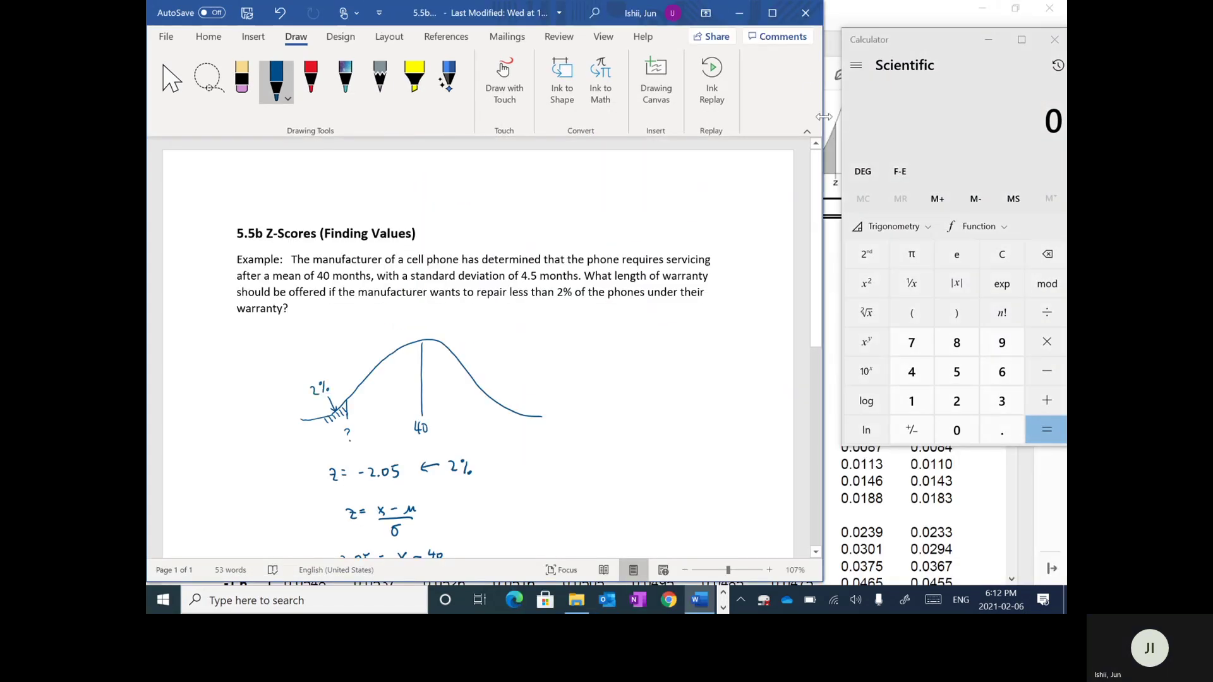
drag(824, 119, 837, 119)
scroll(694, 48, down, 4)
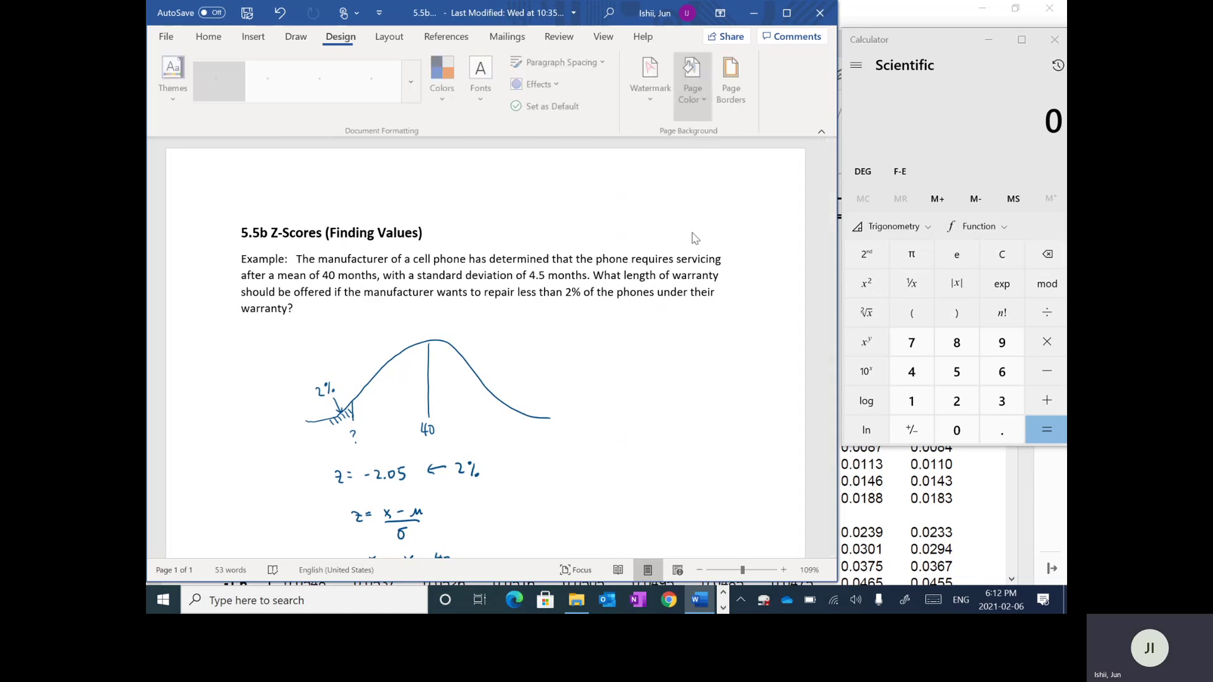
scroll(628, 322, down, 4)
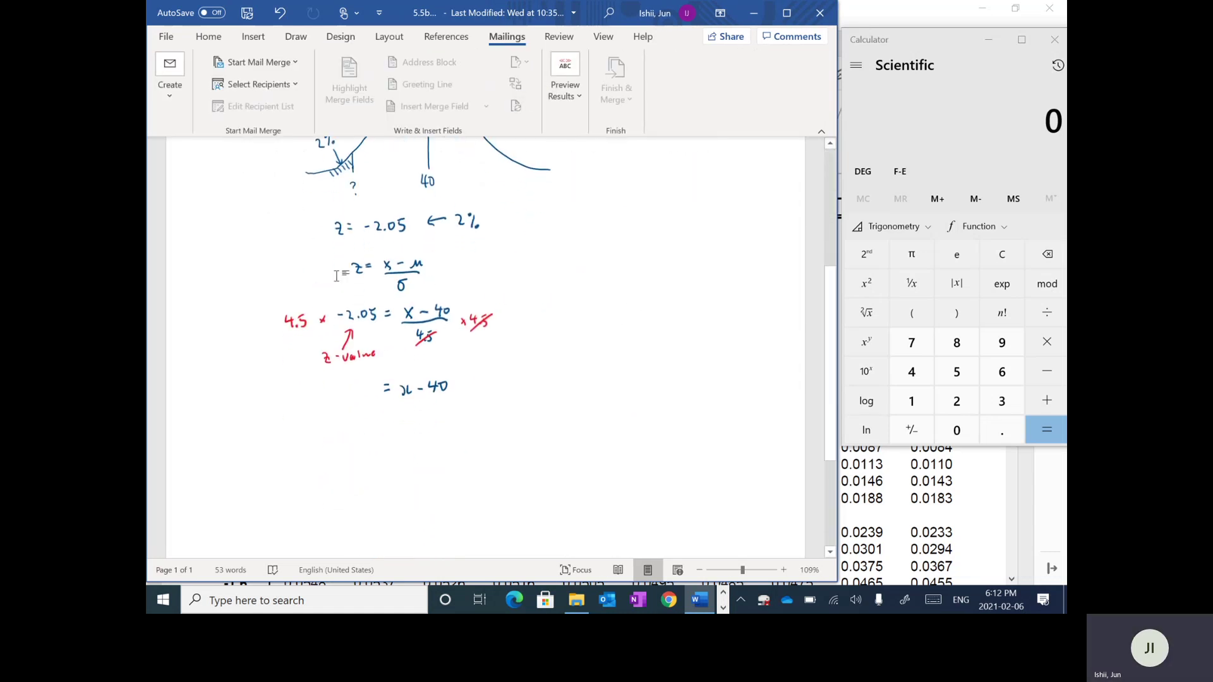
- Compute 4.5 × -2.05 in Calculator, giving -9.225
click(929, 383)
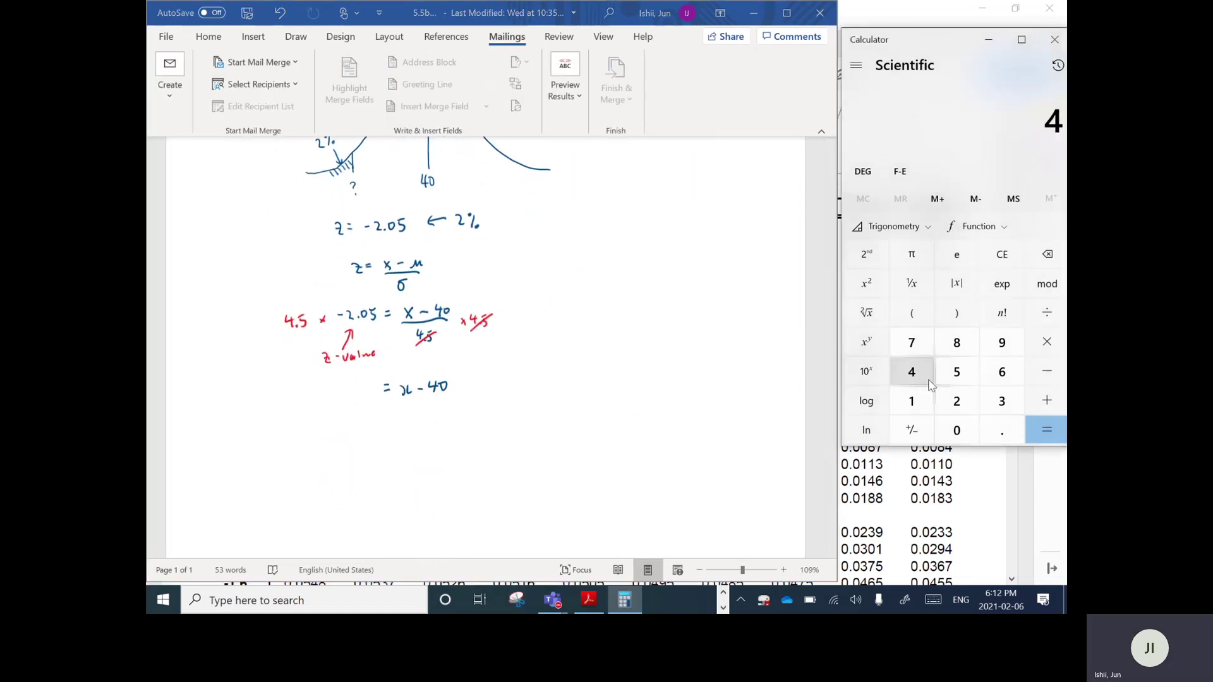
click(1002, 430)
click(957, 373)
click(1046, 342)
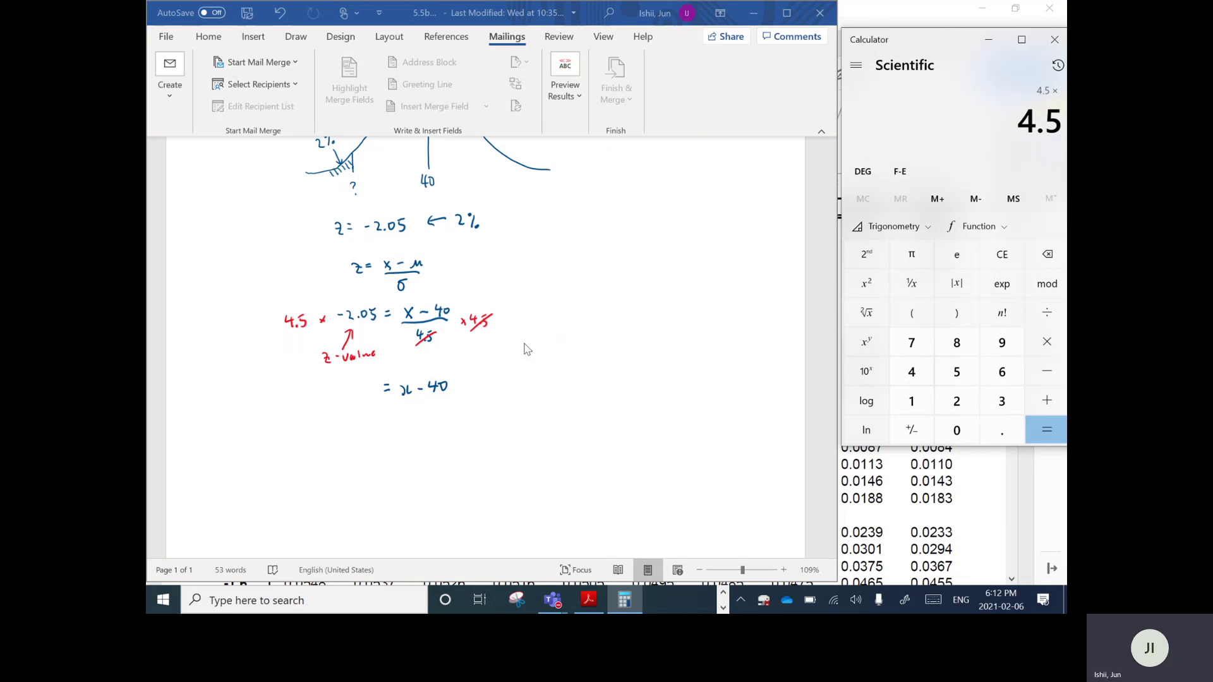
click(955, 402)
click(996, 432)
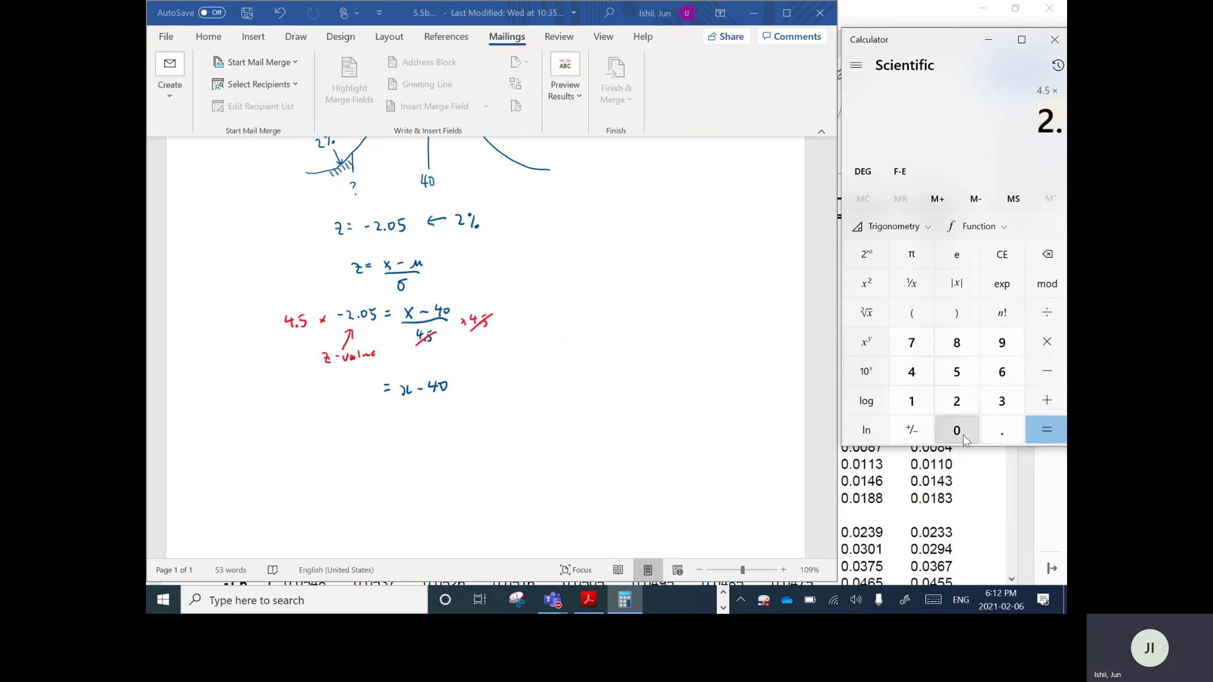
click(956, 430)
click(956, 373)
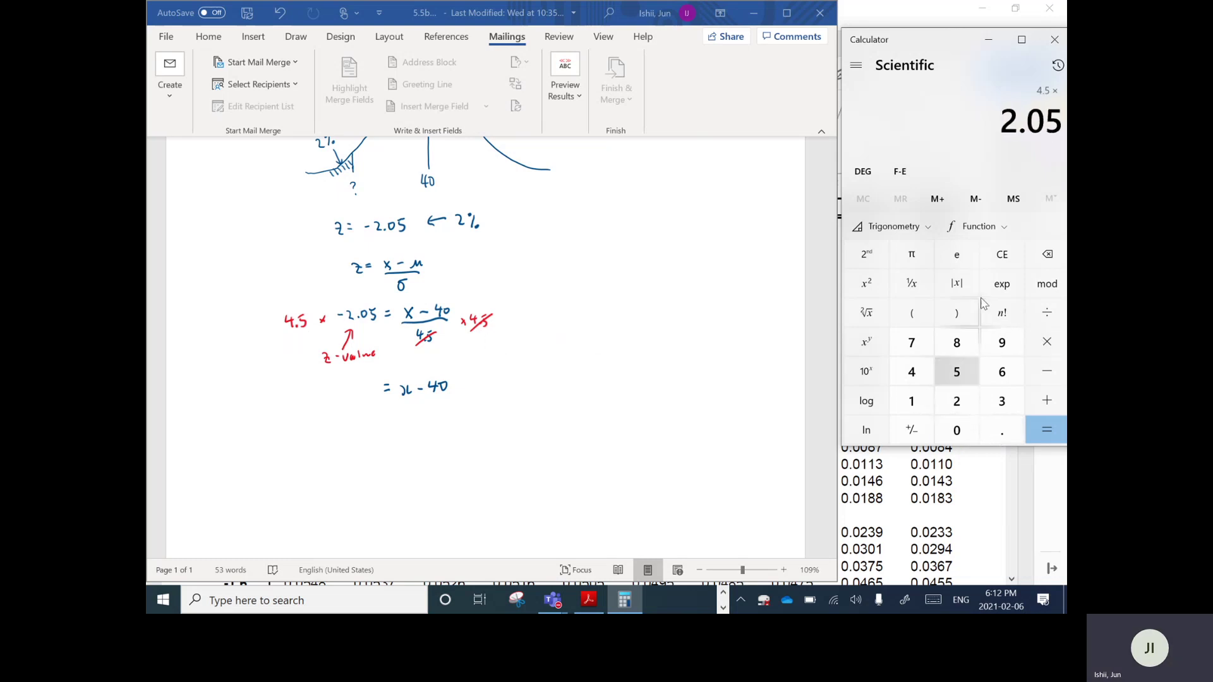
click(911, 430)
click(1033, 436)
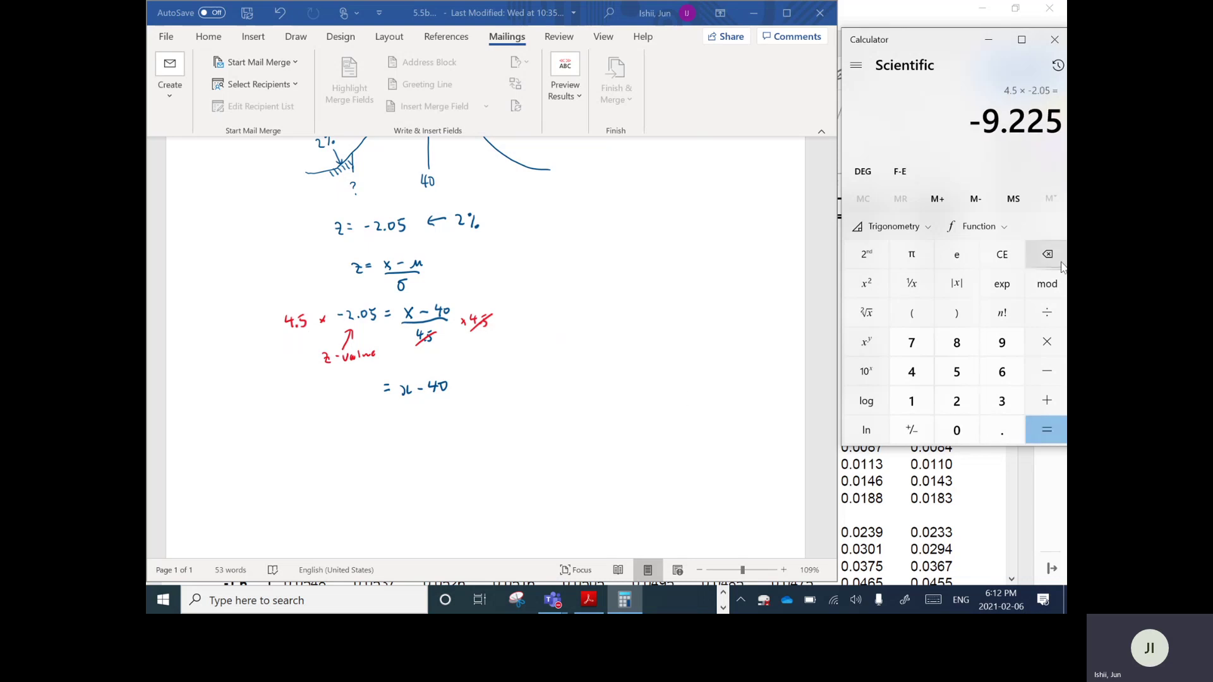
- Handwrite -9.225 to the left of '= x − 40' in Word
click(559, 407)
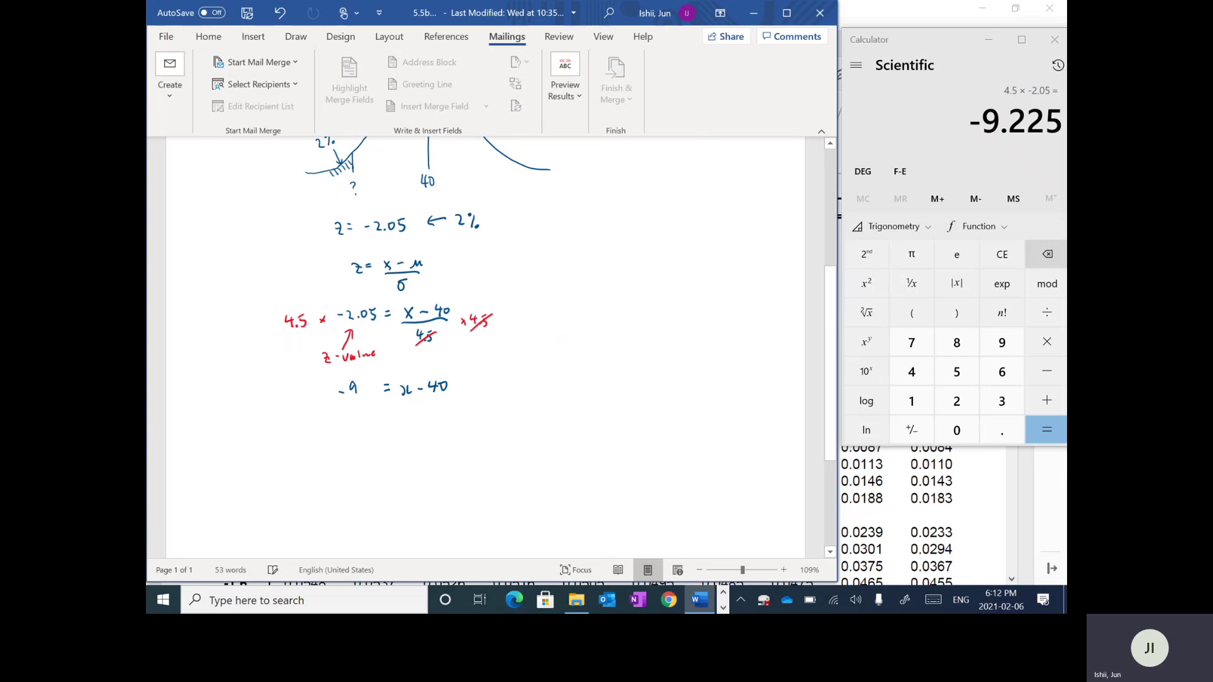
drag(383, 376, 377, 392)
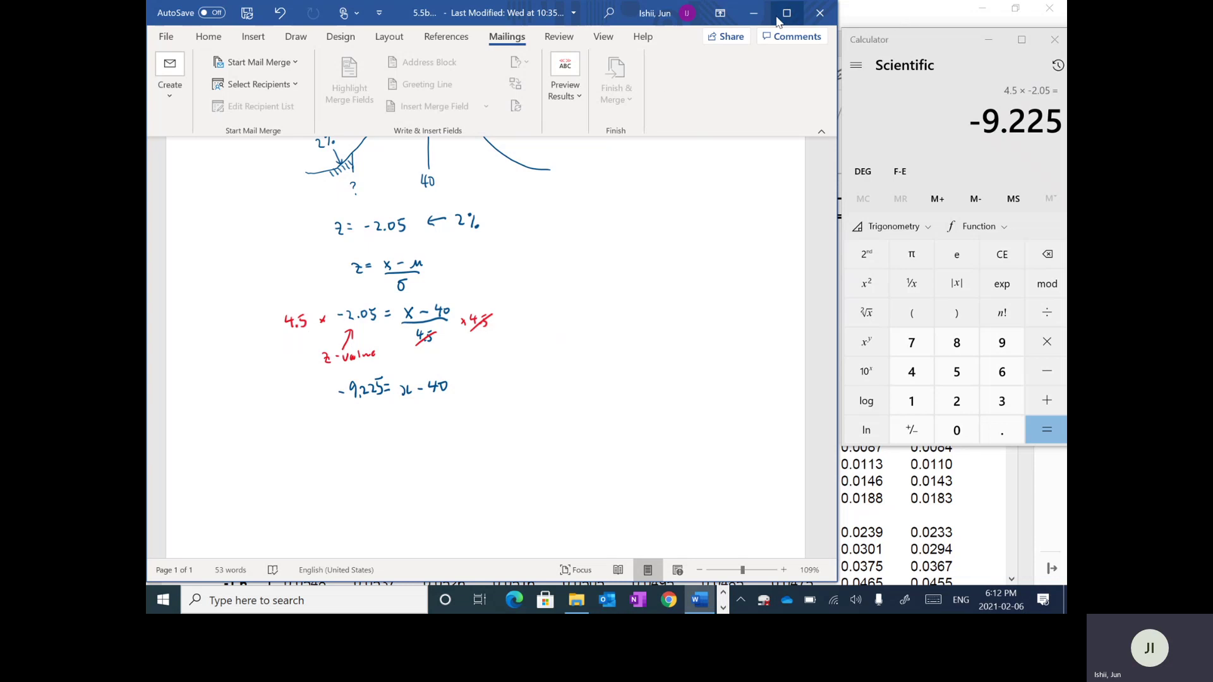
click(295, 36)
- In red, circle −40, arrow it across as +40 and underline it
click(310, 77)
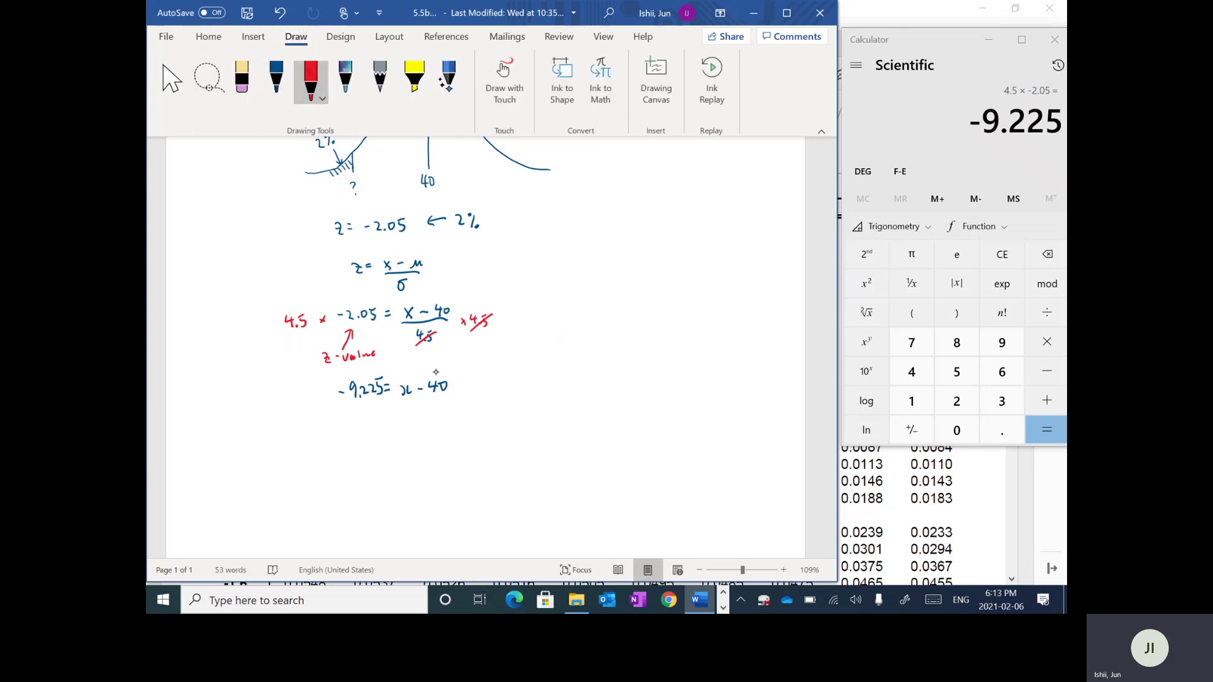
mouse_move(436, 372)
mouse_down()
mouse_move(417, 396)
mouse_move(432, 367)
mouse_move(370, 414)
mouse_up()
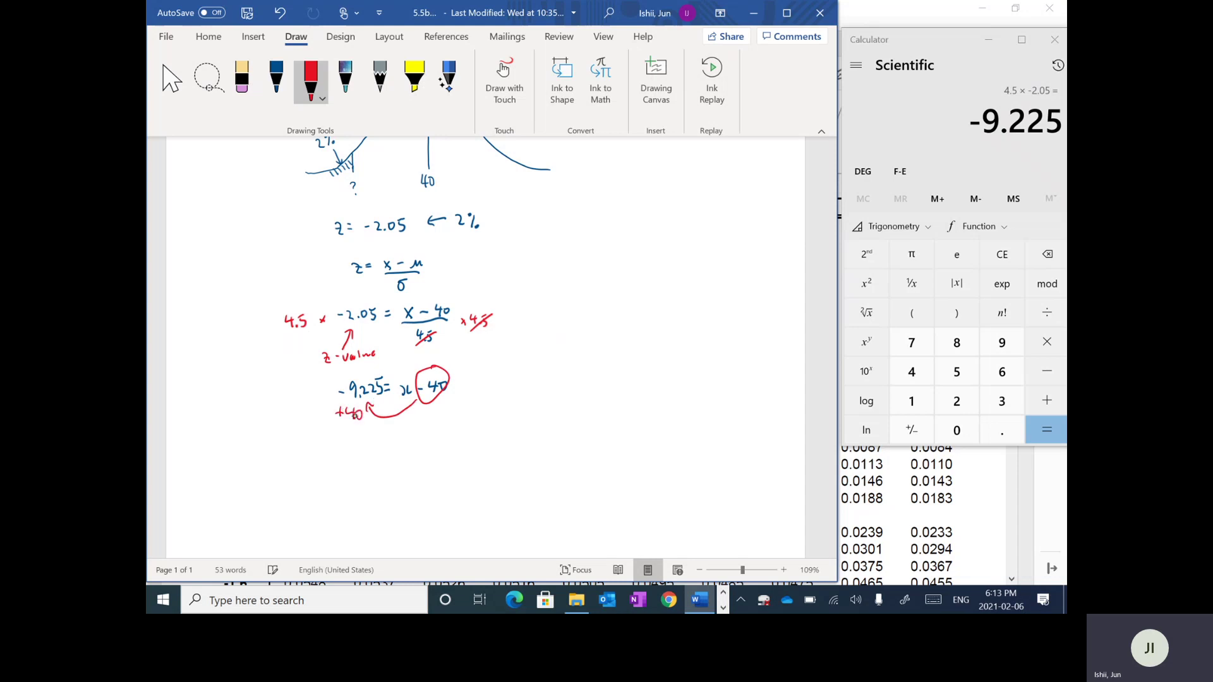
drag(338, 431, 387, 431)
scroll(206, 301, down, 1)
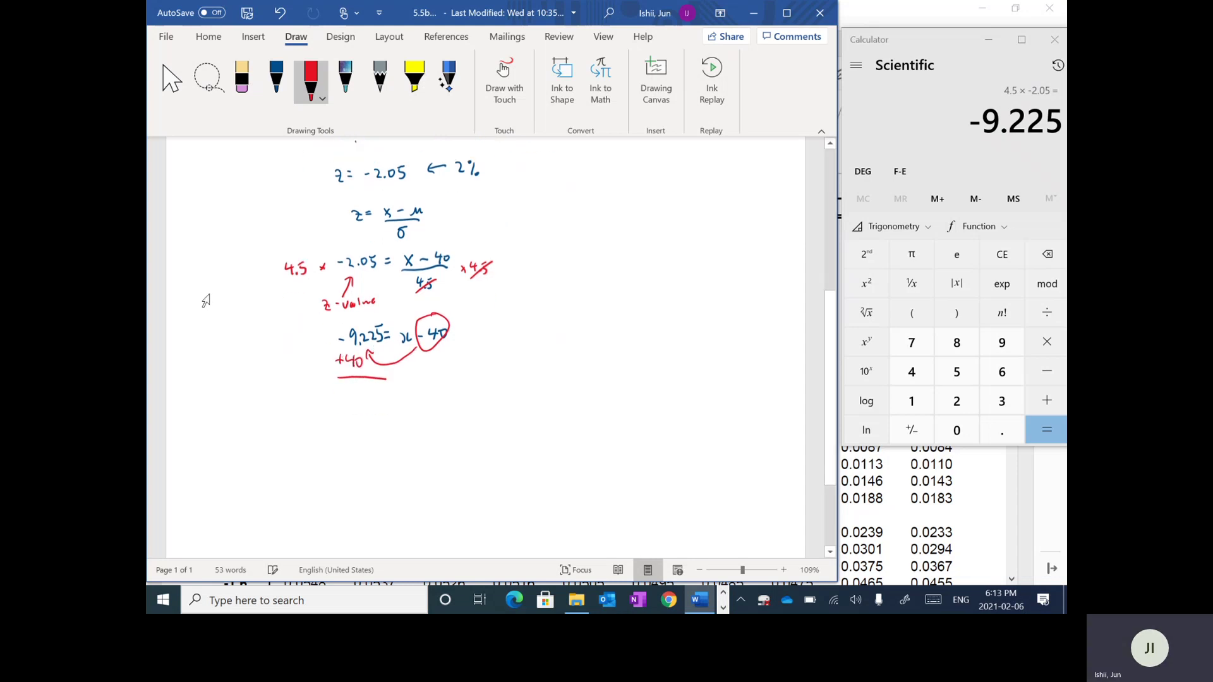
scroll(206, 301, down, 1)
- Compute -9.225 + 40 = 30.775 in Calculator, then write x below in dark blue
click(1055, 403)
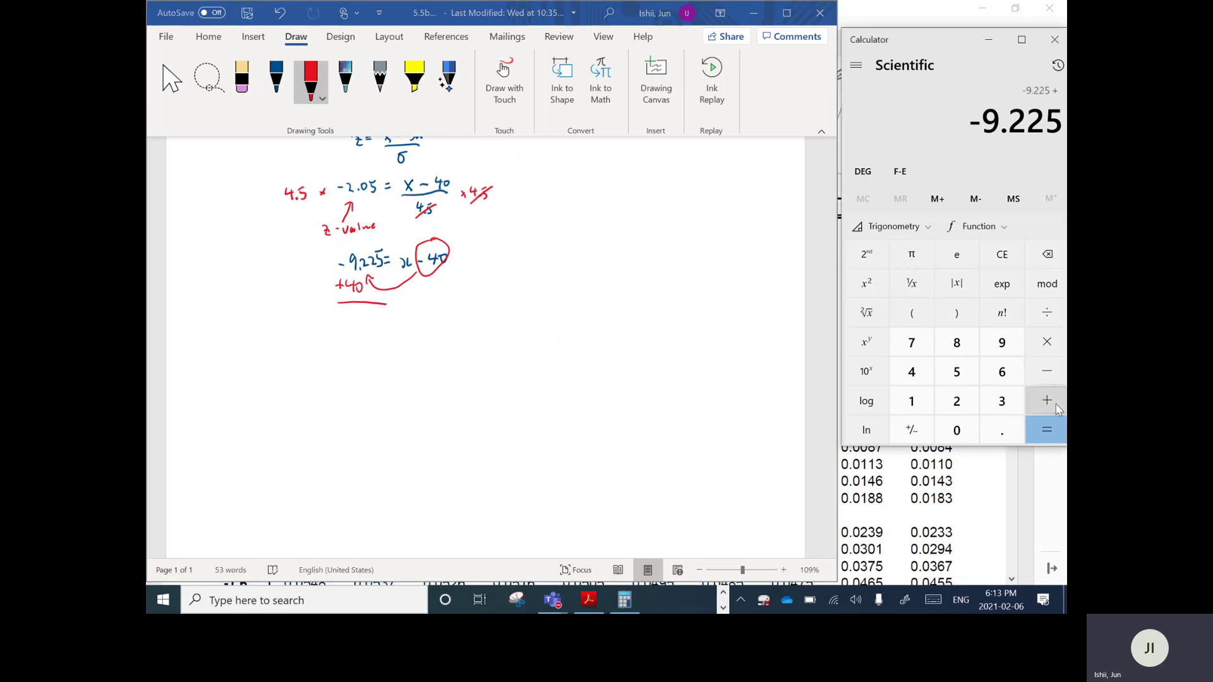
click(912, 372)
click(957, 431)
click(1046, 431)
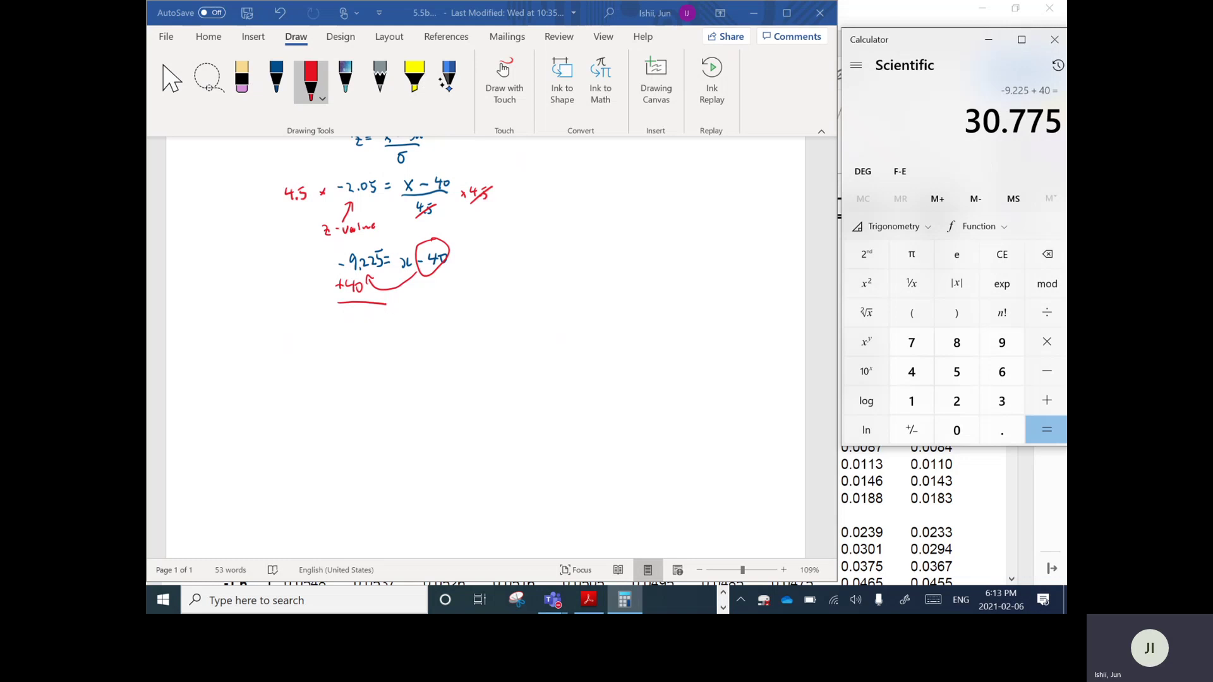
click(276, 79)
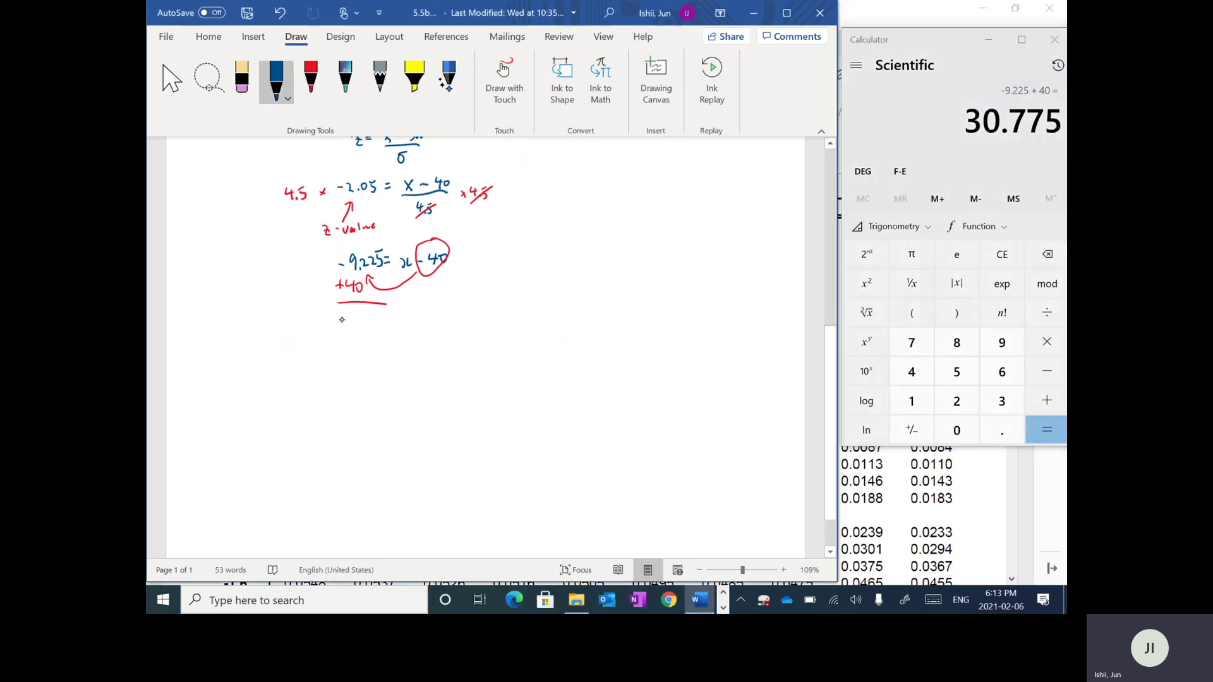
mouse_move(394, 329)
mouse_down()
mouse_move(406, 337)
mouse_move(314, 343)
mouse_move(345, 342)
mouse_up()
- Complete 30.775 = x, add a '?' under the first curve's tail, and begin 'Warranty should be'
click(336, 341)
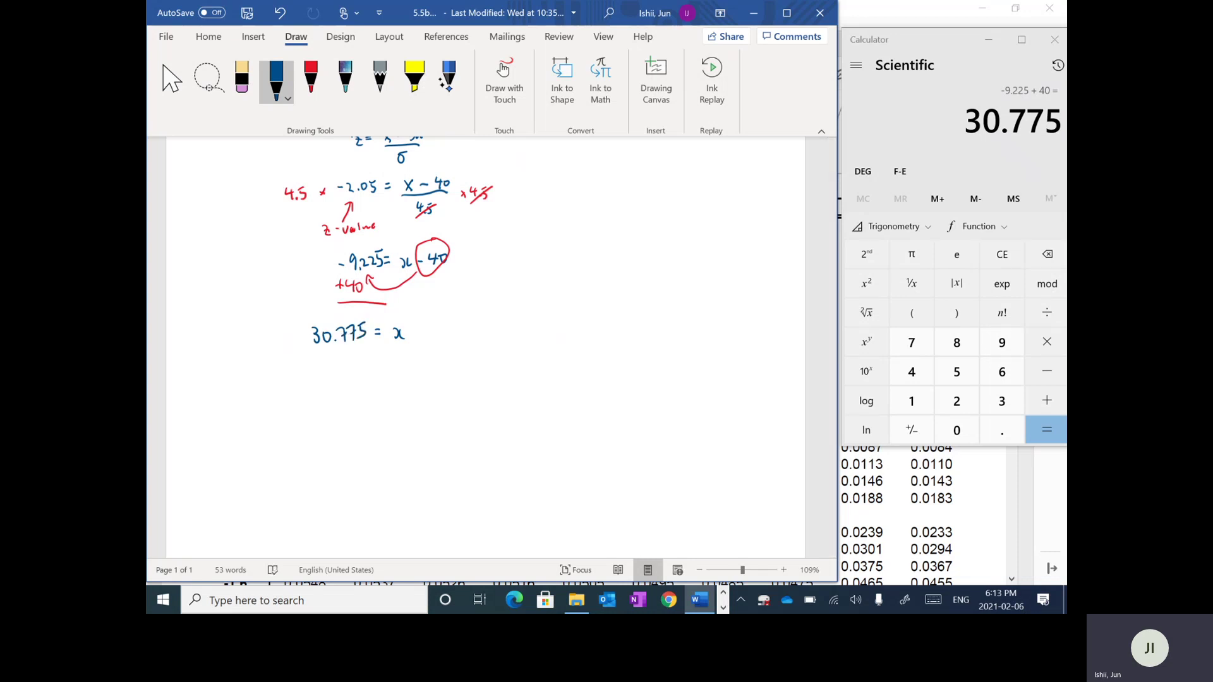
scroll(524, 292, up, 3)
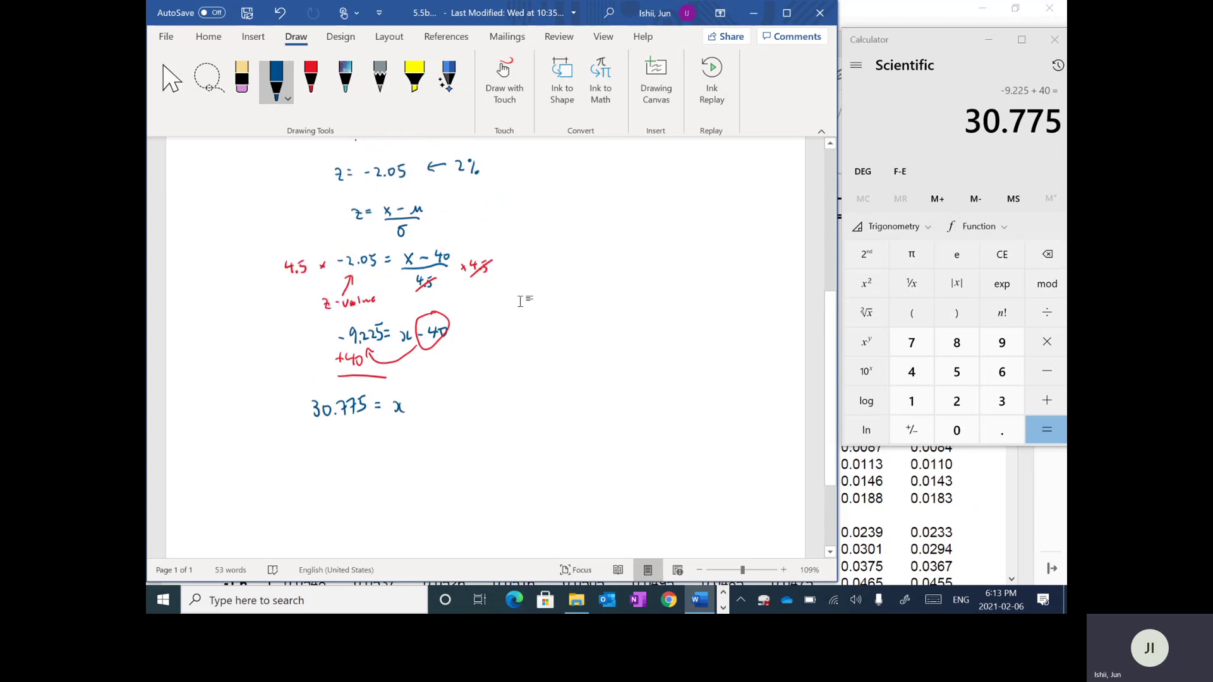
scroll(524, 292, up, 1)
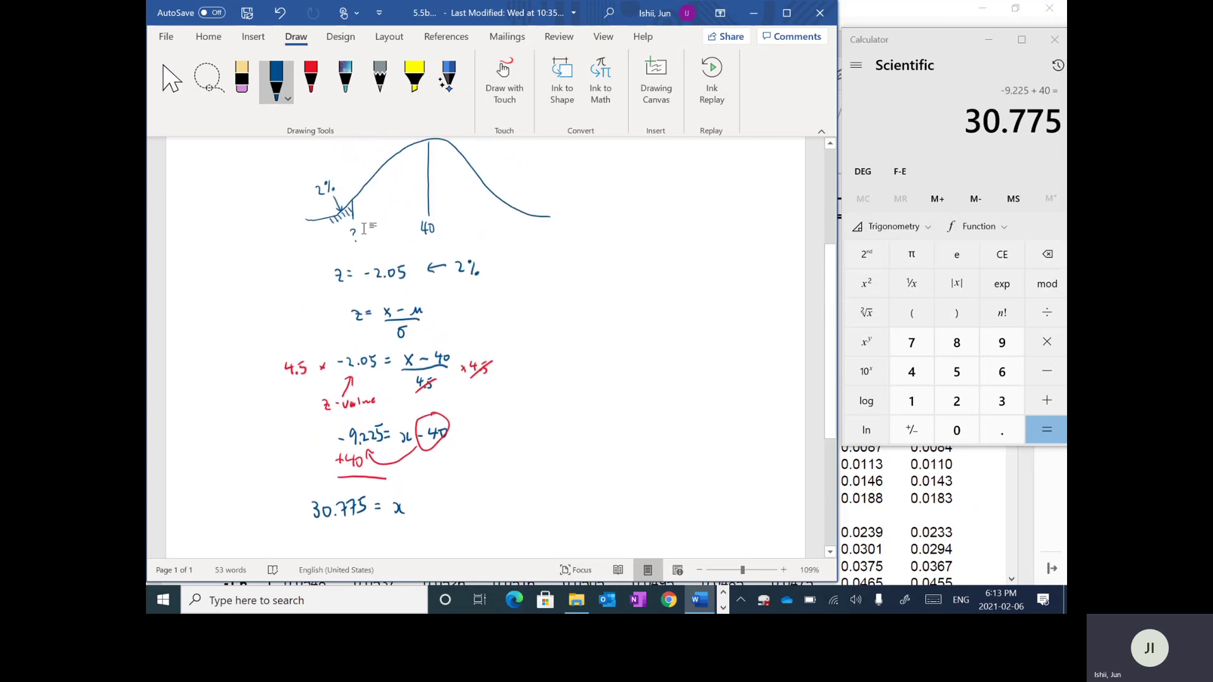
scroll(363, 244, up, 1)
drag(350, 239, 353, 247)
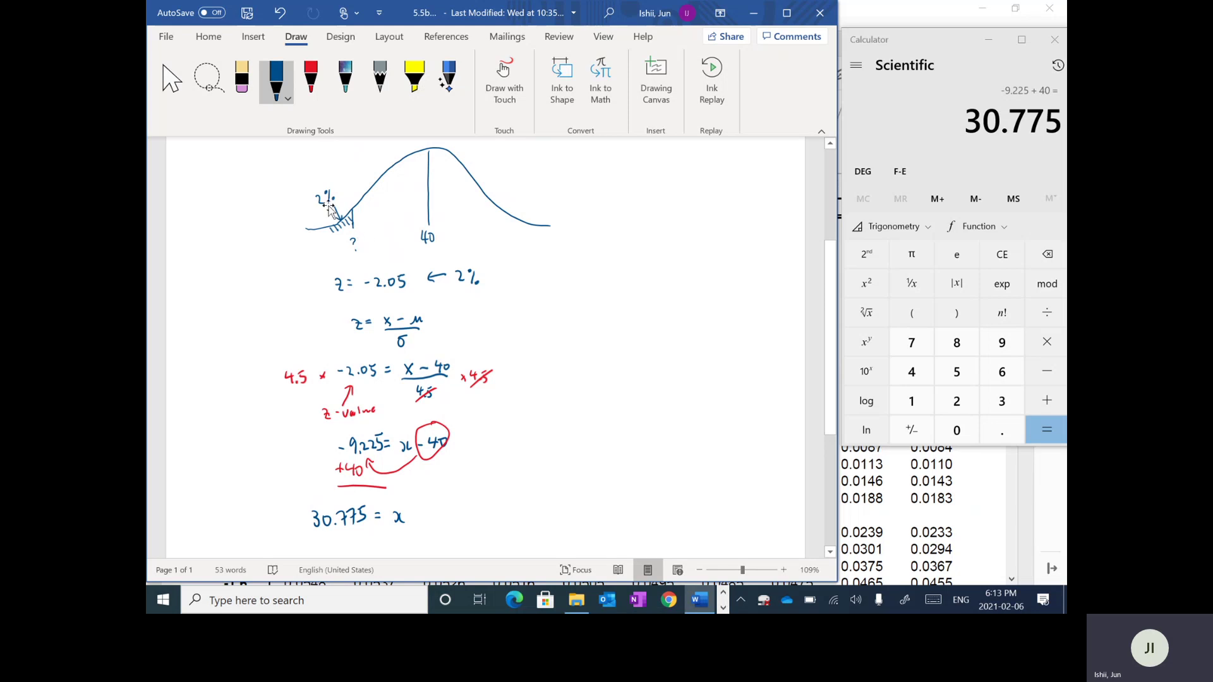
scroll(566, 287, down, 3)
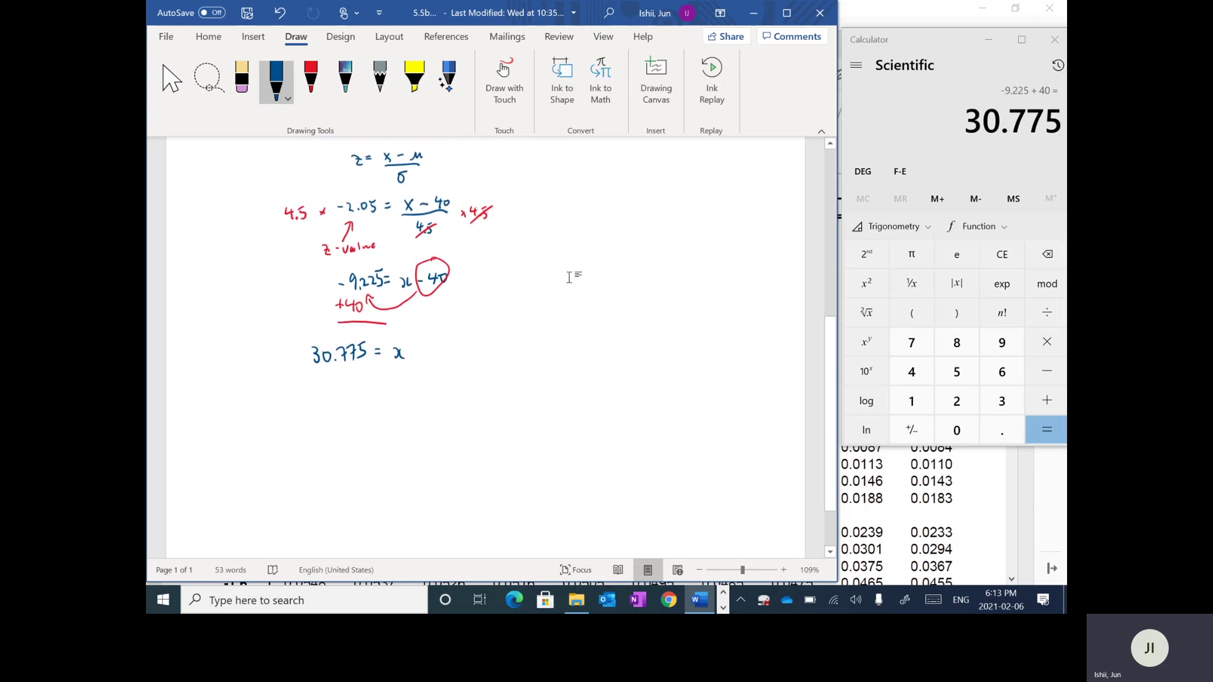
mouse_move(352, 396)
mouse_down()
mouse_move(375, 414)
mouse_move(390, 403)
mouse_move(428, 419)
mouse_move(459, 395)
mouse_move(511, 384)
mouse_move(564, 396)
mouse_up()
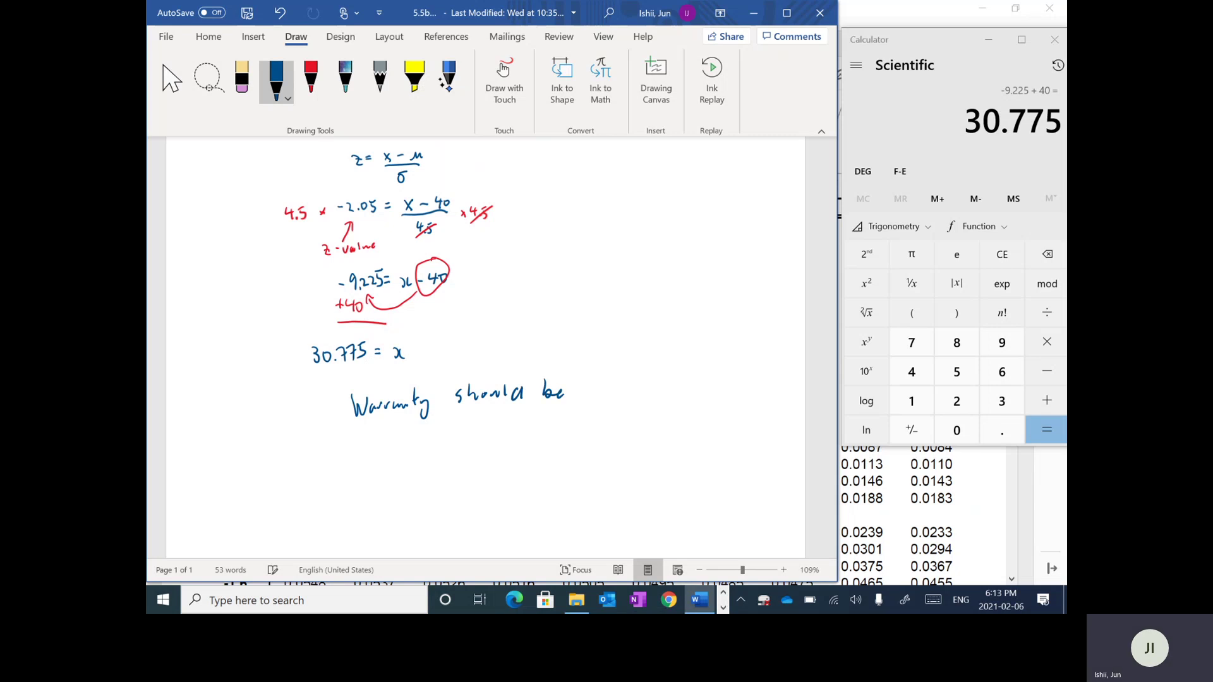
- Finish the conclusion 'Warranty should be 30 months.' and start a second bell curve beside it
scroll(335, 336, up, 2)
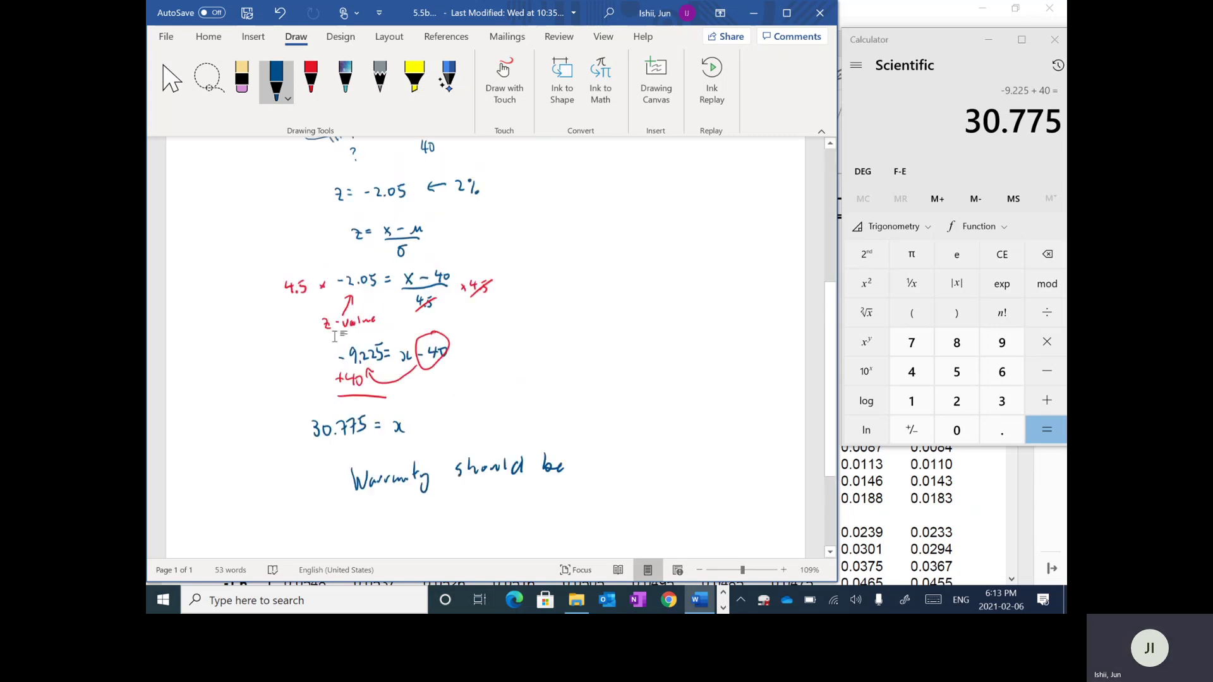
scroll(334, 337, up, 2)
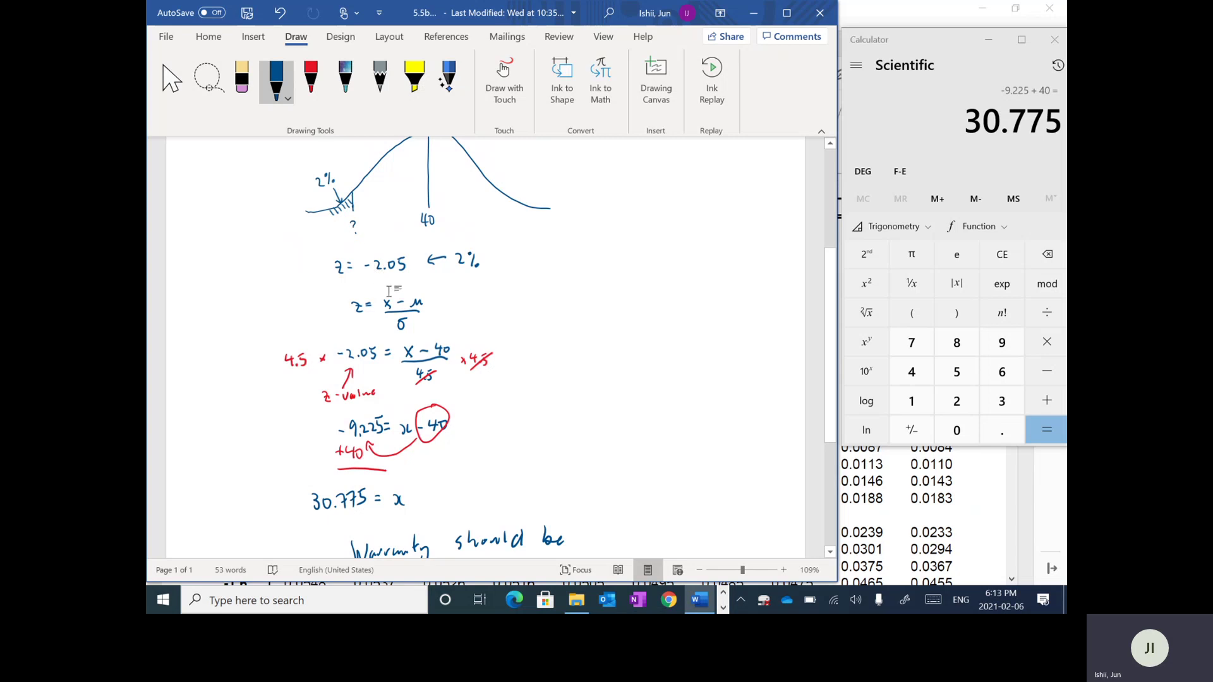
scroll(390, 299, down, 2)
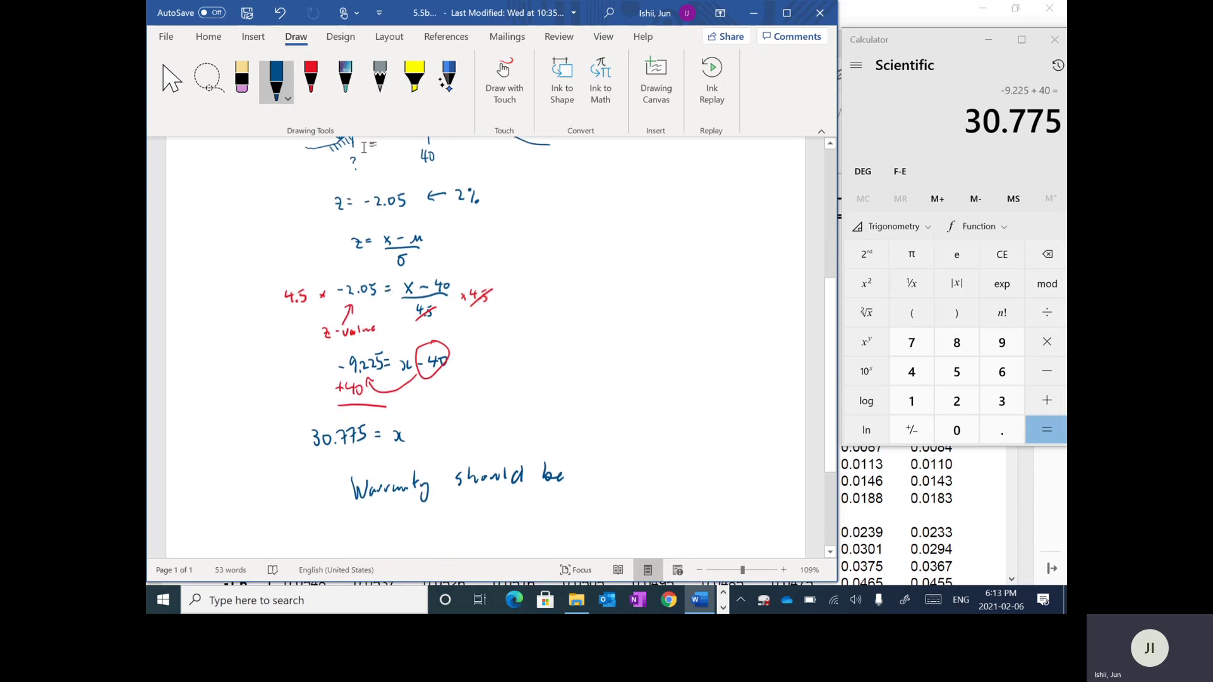
scroll(365, 152, up, 1)
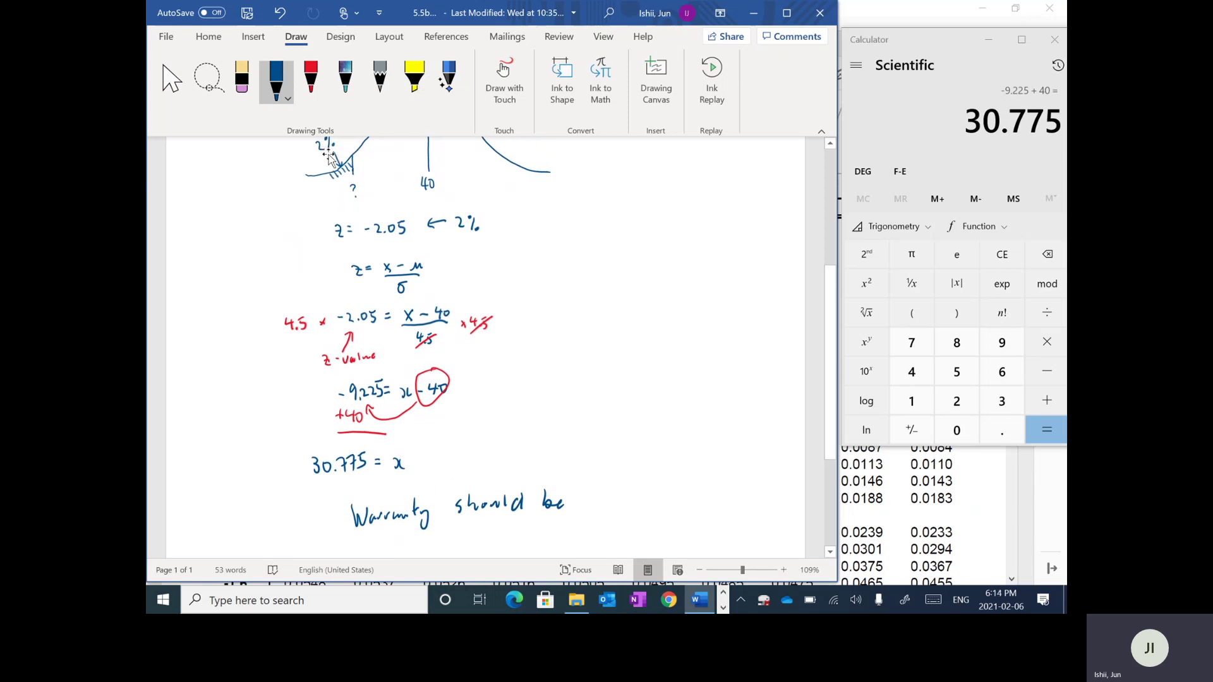
scroll(365, 188, down, 3)
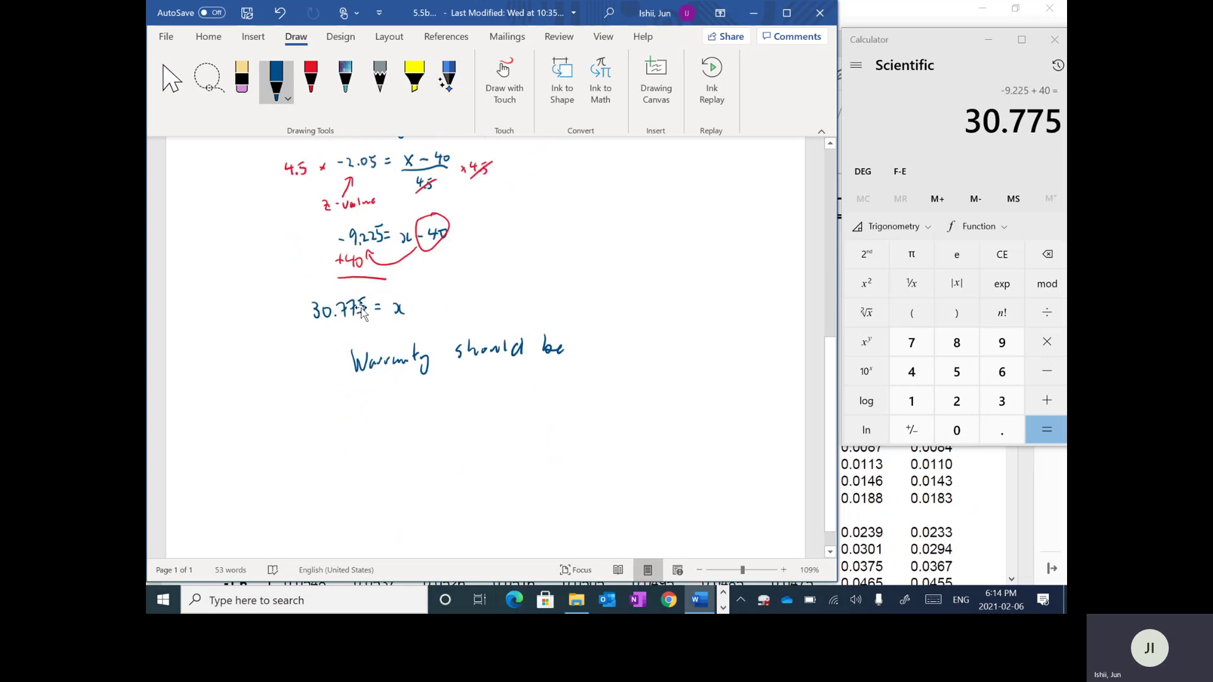
scroll(362, 312, down, 1)
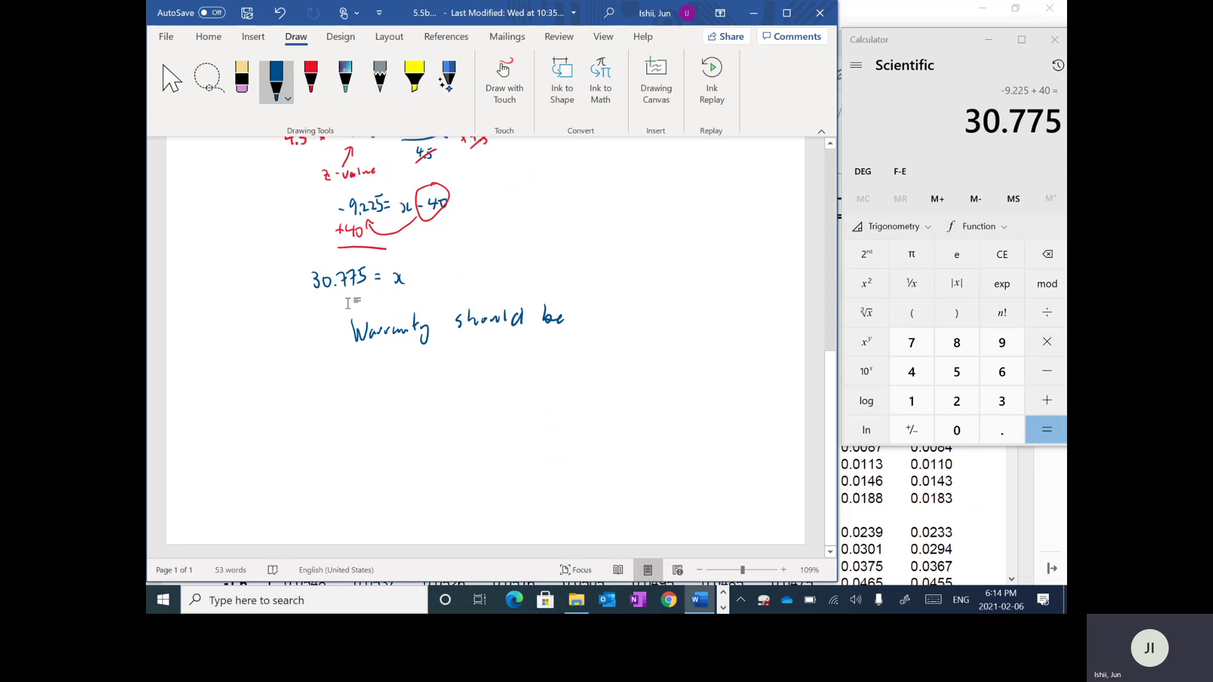
mouse_move(583, 307)
mouse_down()
mouse_move(583, 322)
mouse_move(597, 309)
mouse_move(667, 326)
mouse_up()
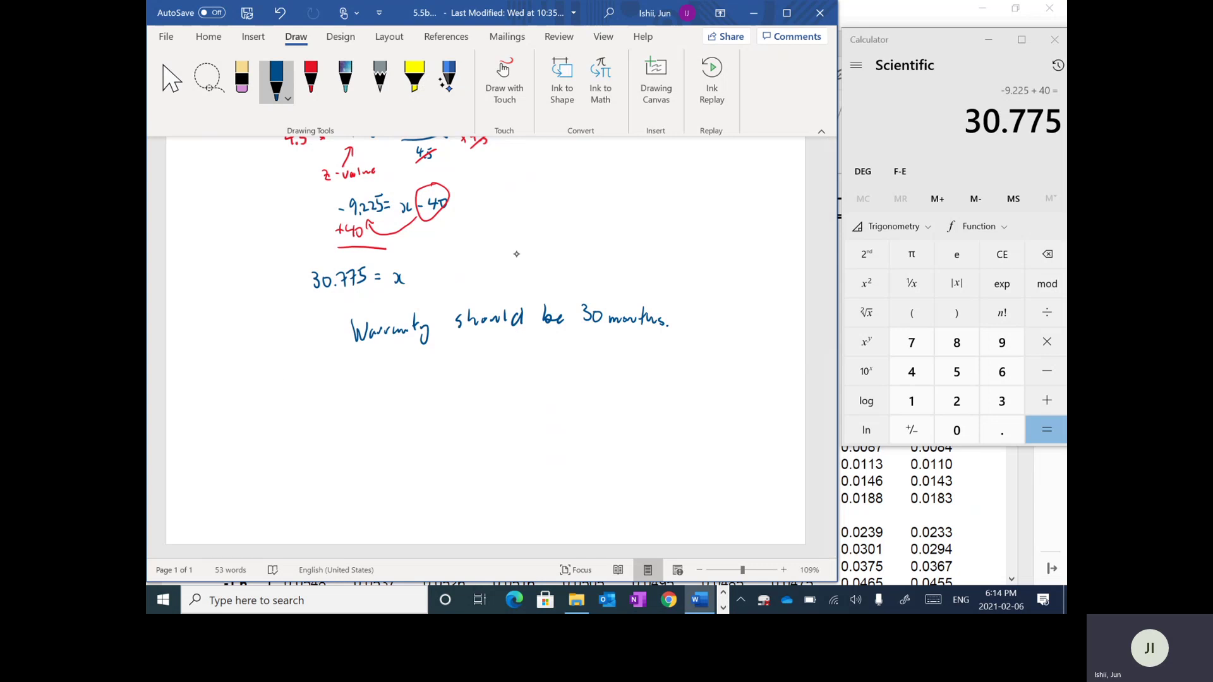
mouse_move(512, 257)
mouse_down()
mouse_move(584, 181)
mouse_move(625, 191)
mouse_move(668, 242)
mouse_up()
- Label the second curve's cutoff 30.775 with its 2% tail, then mark 31 in red
drag(551, 232, 552, 254)
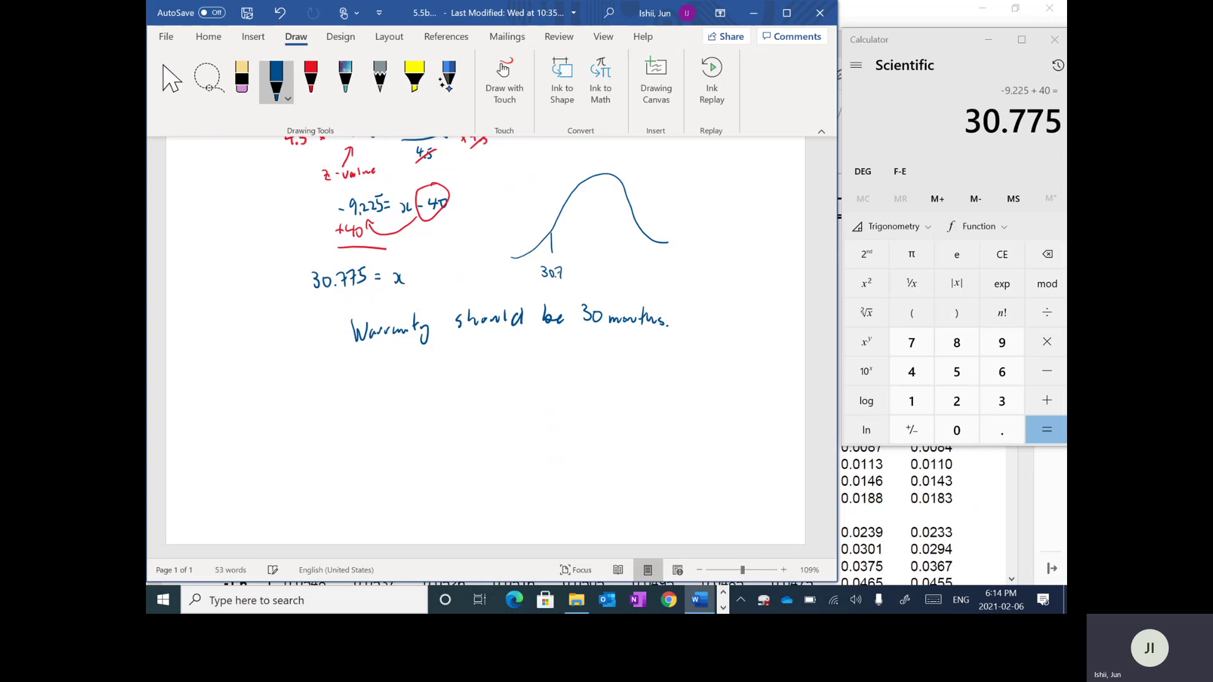
mouse_move(577, 268)
mouse_down()
mouse_move(573, 278)
mouse_move(523, 260)
mouse_move(537, 234)
mouse_up()
click(310, 79)
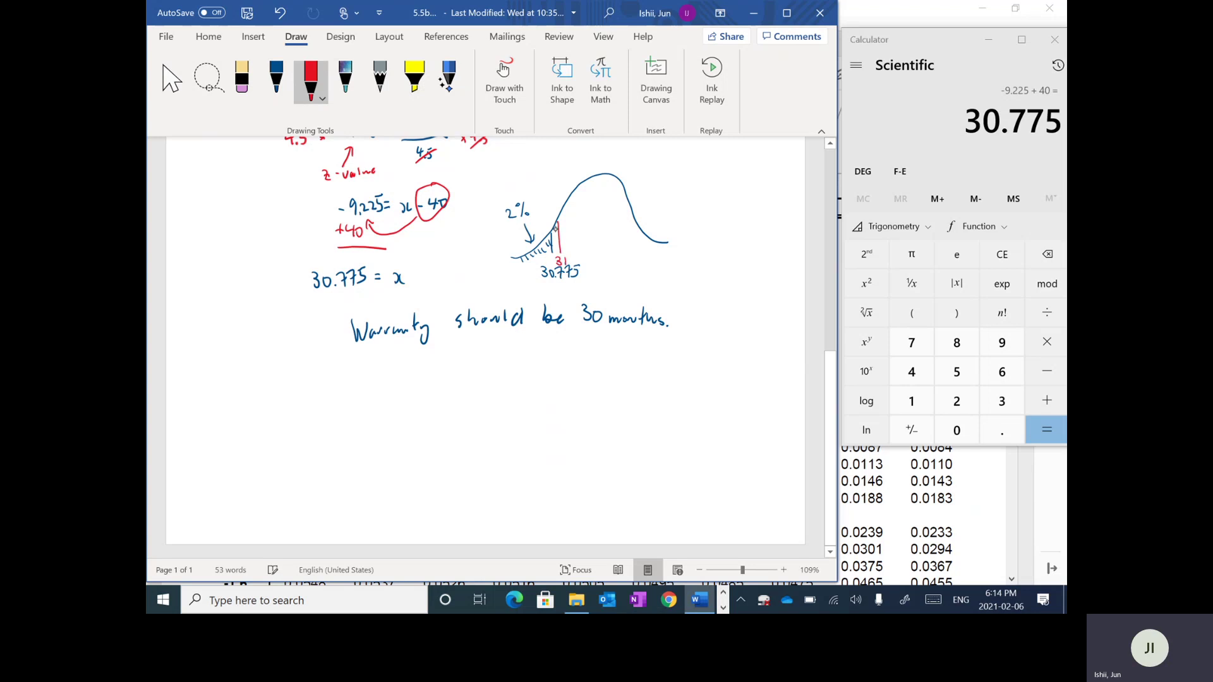
drag(553, 238, 555, 253)
scroll(473, 292, up, 5)
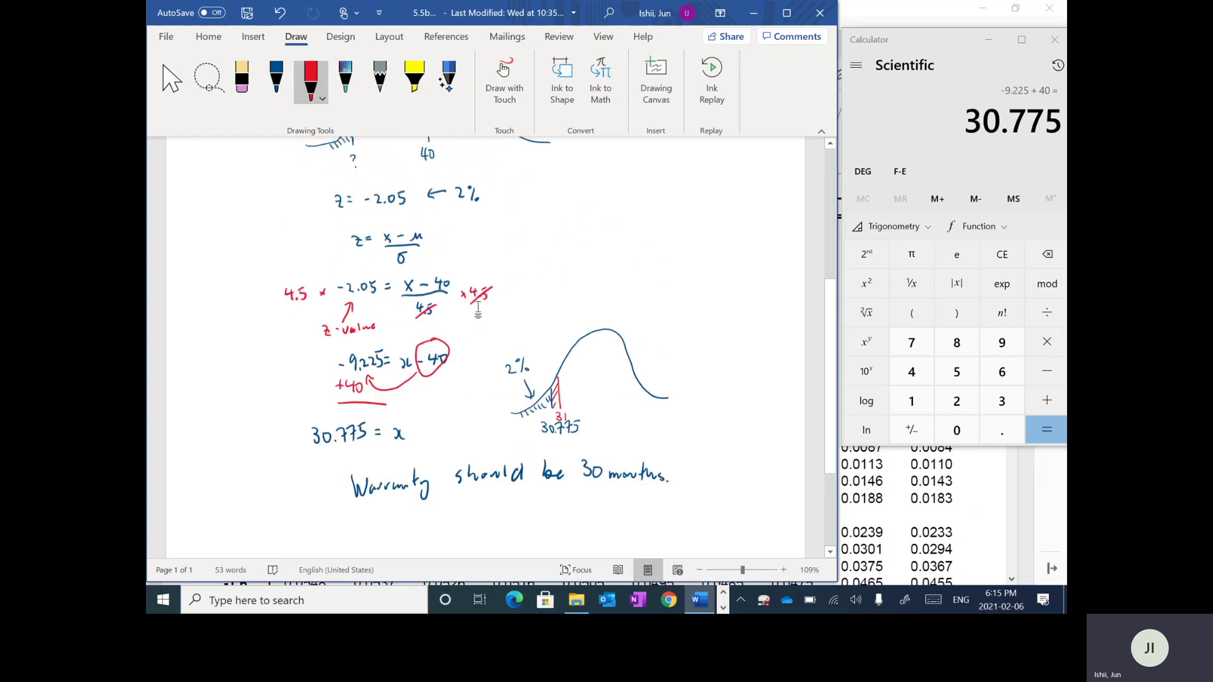
- Highlight the problem's 'wants to repair less than 2%' condition, then return to the finished work
scroll(473, 302, up, 3)
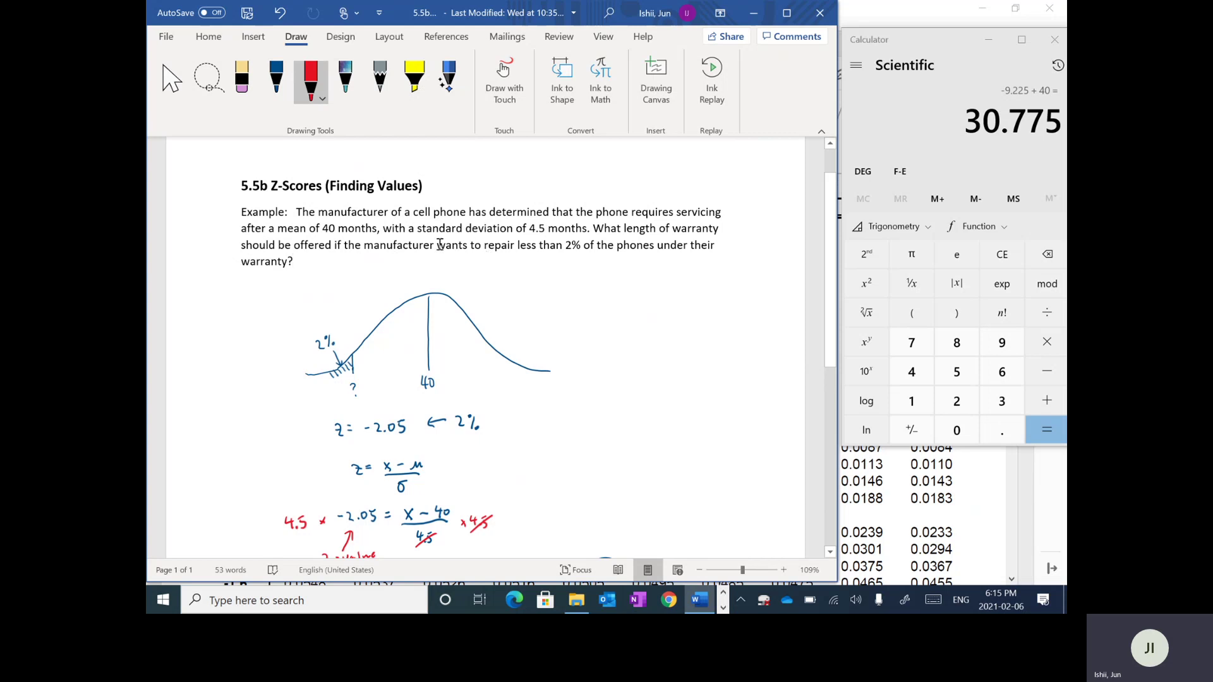
drag(437, 246, 586, 246)
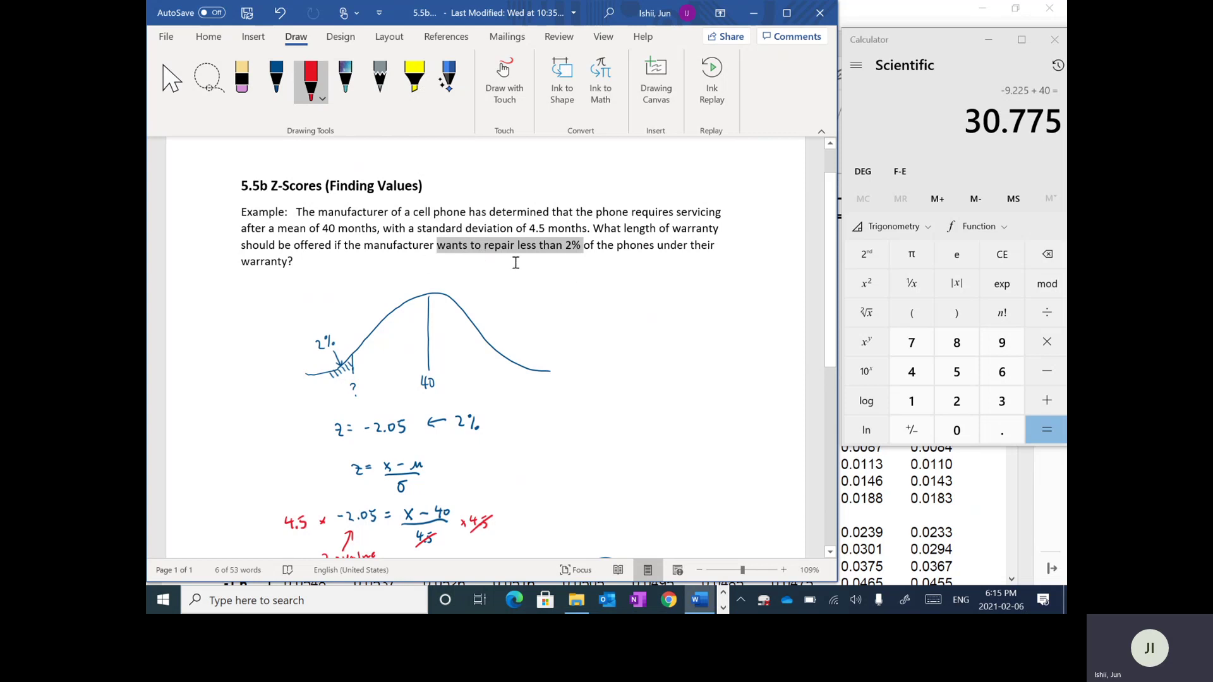
scroll(578, 278, down, 5)
scroll(587, 305, down, 2)
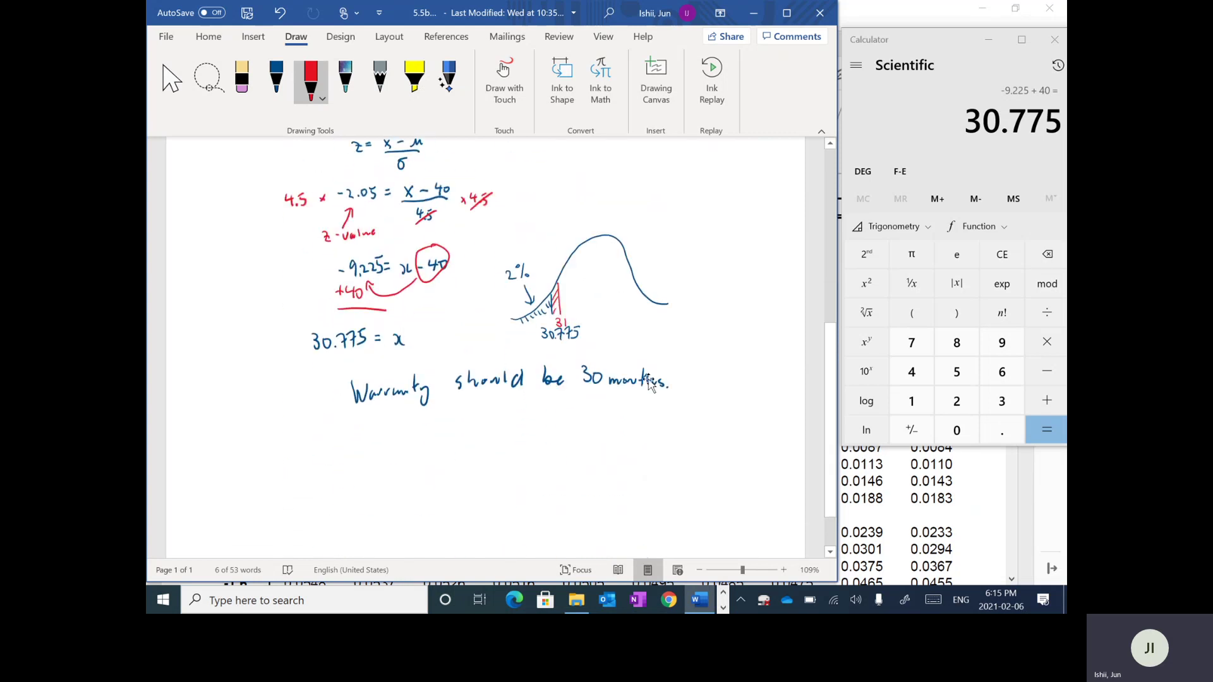
- Bring the Teams call-in-progress window up from the taskbar preview
click(724, 607)
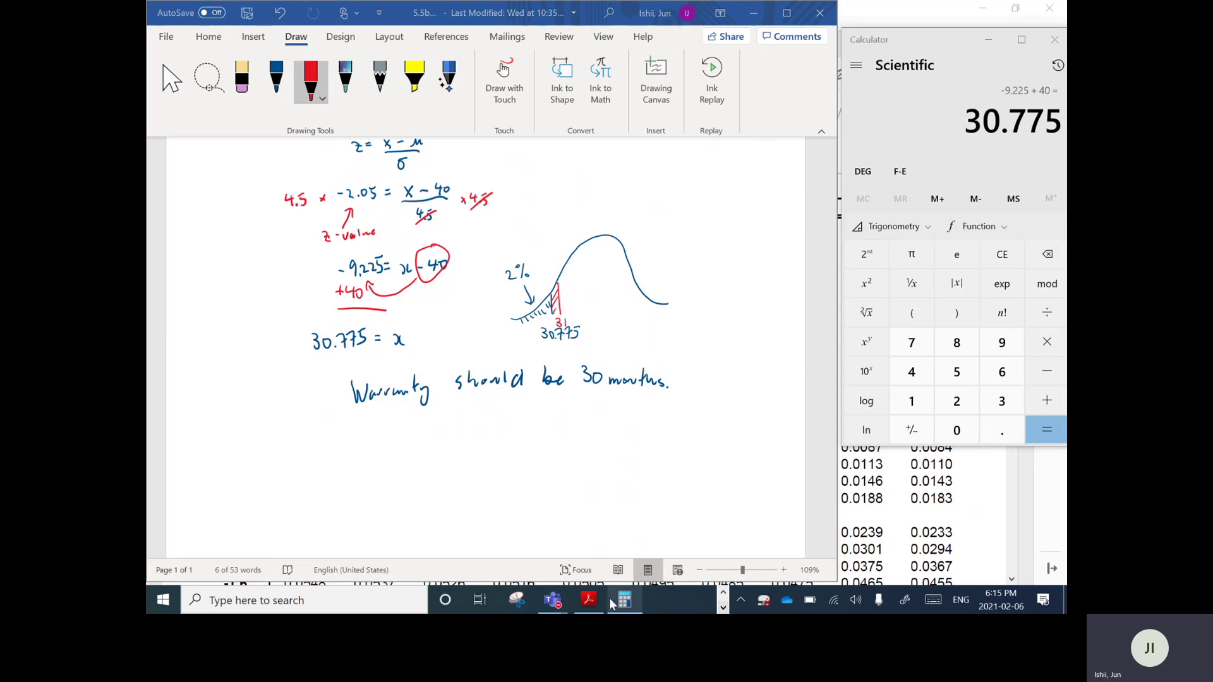
mouse_move(556, 596)
click(689, 514)
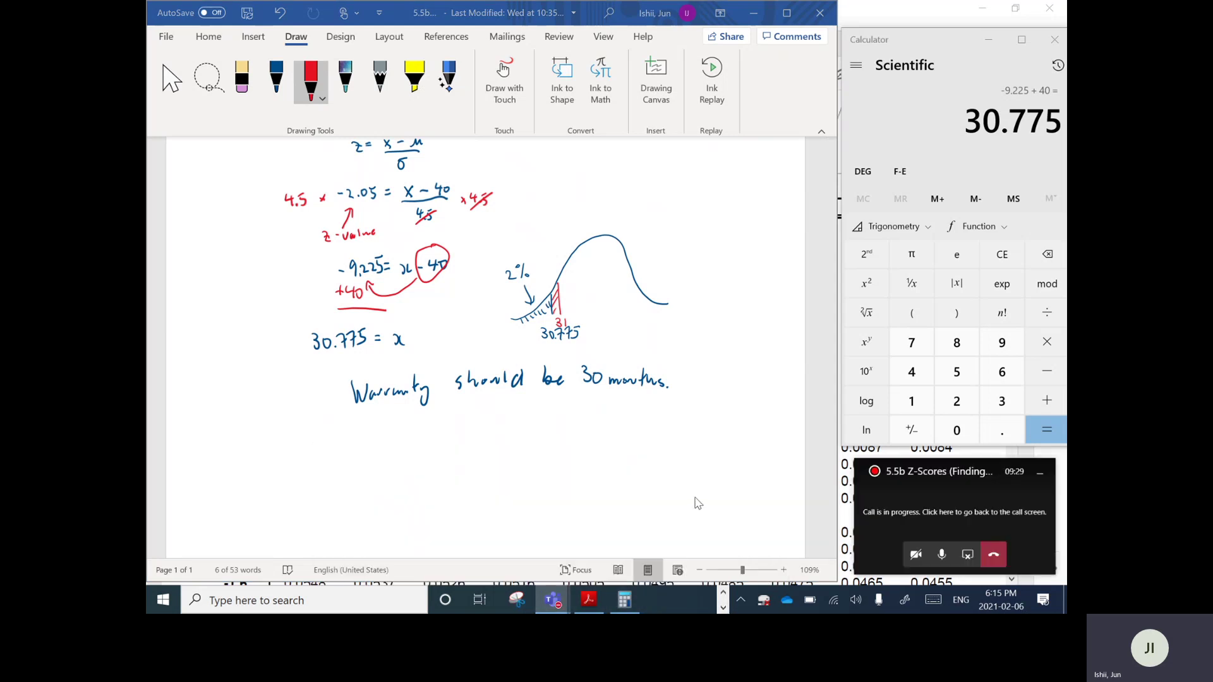